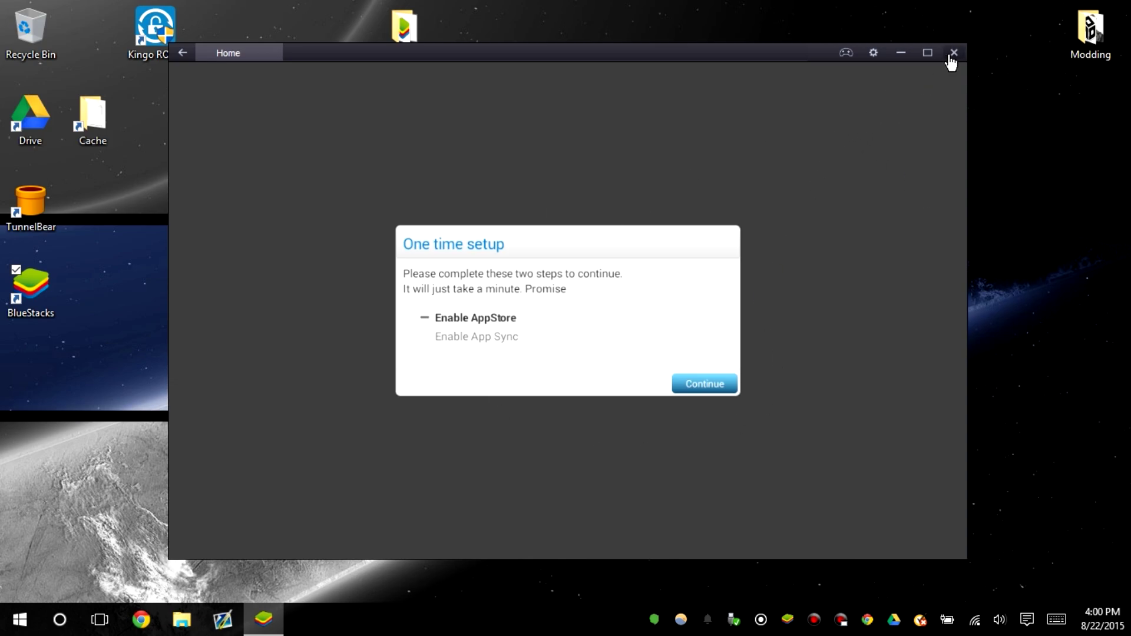
Open the Rooter folder on the desktop and launch BlueStacks Easy.exe
double_click(420, 30)
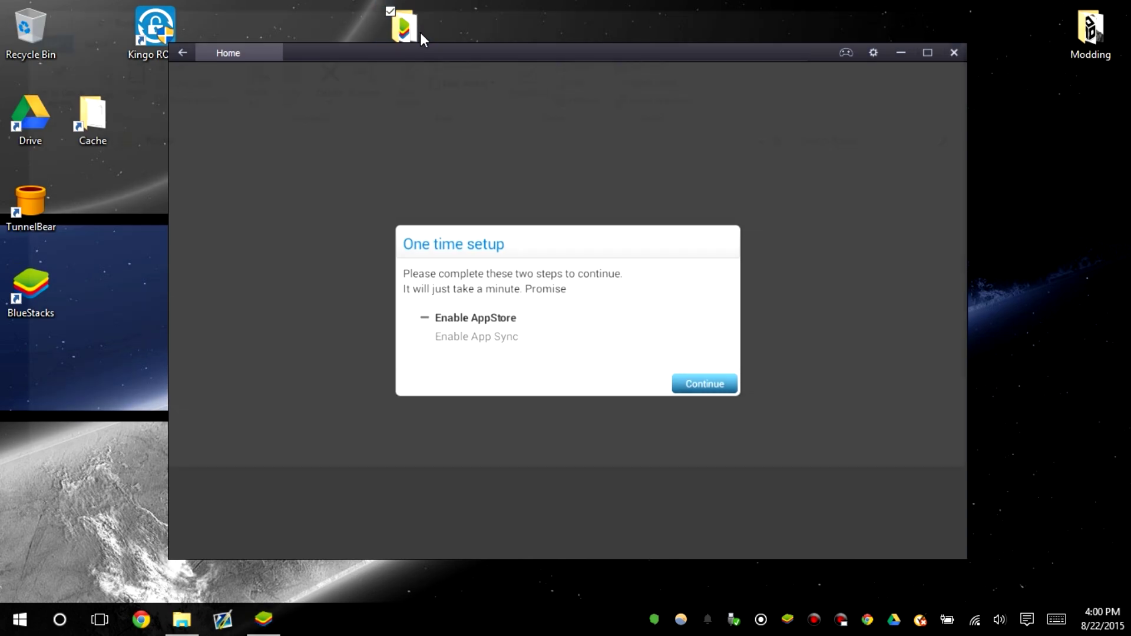
click(315, 259)
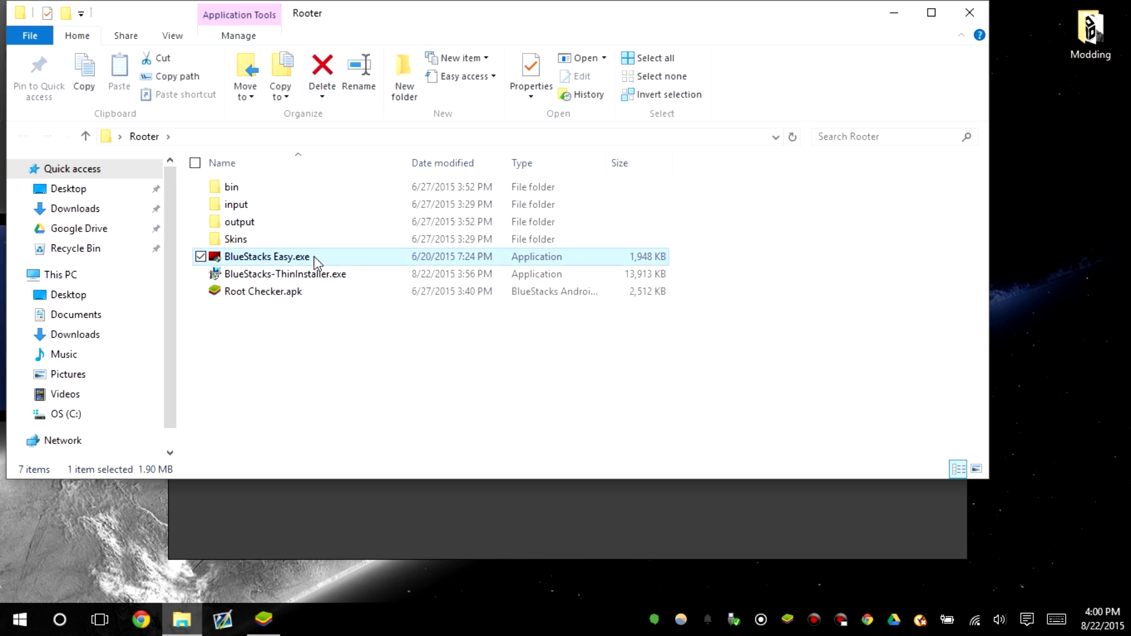
right_click(316, 259)
click(129, 186)
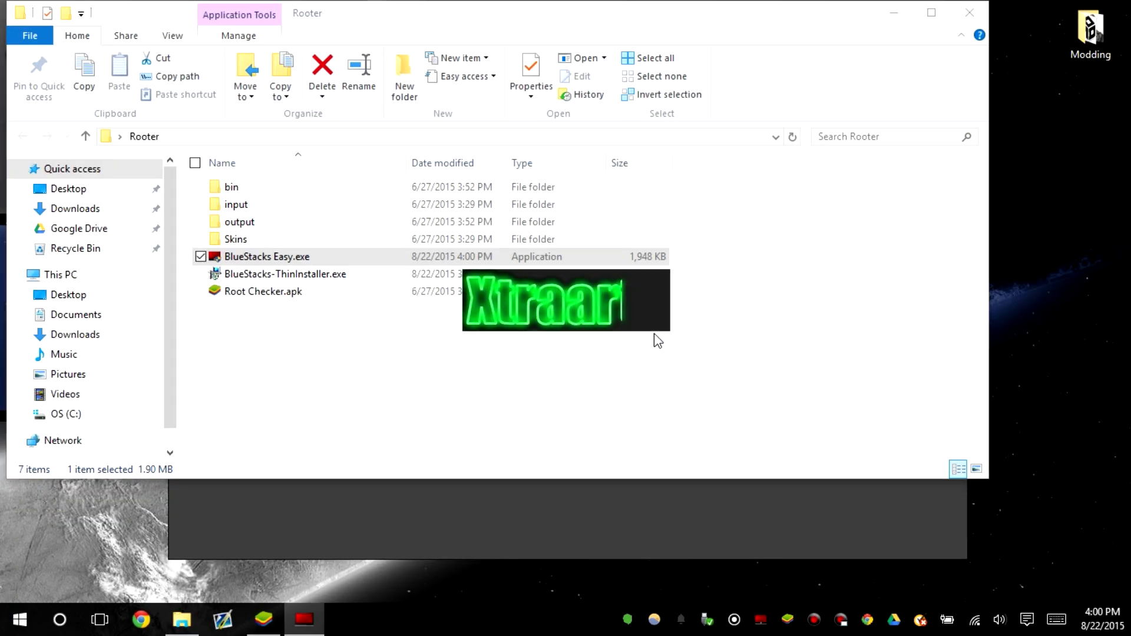
Install Root Checker.apk into BlueStacks and back out of the one-time Google account setup to the home screen
double_click(274, 295)
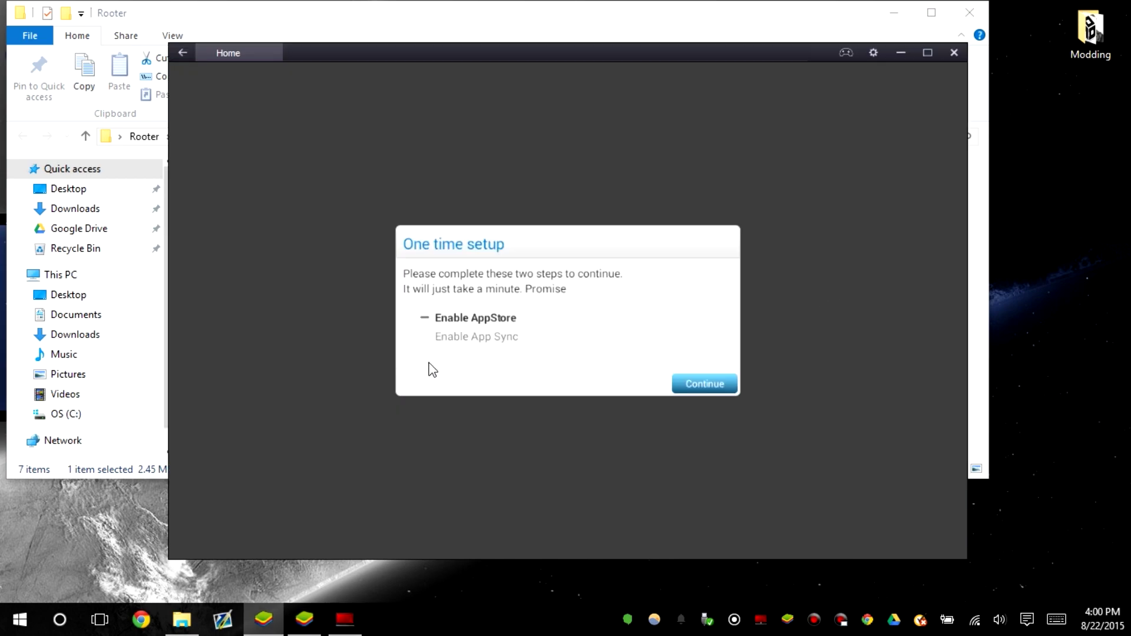
click(718, 389)
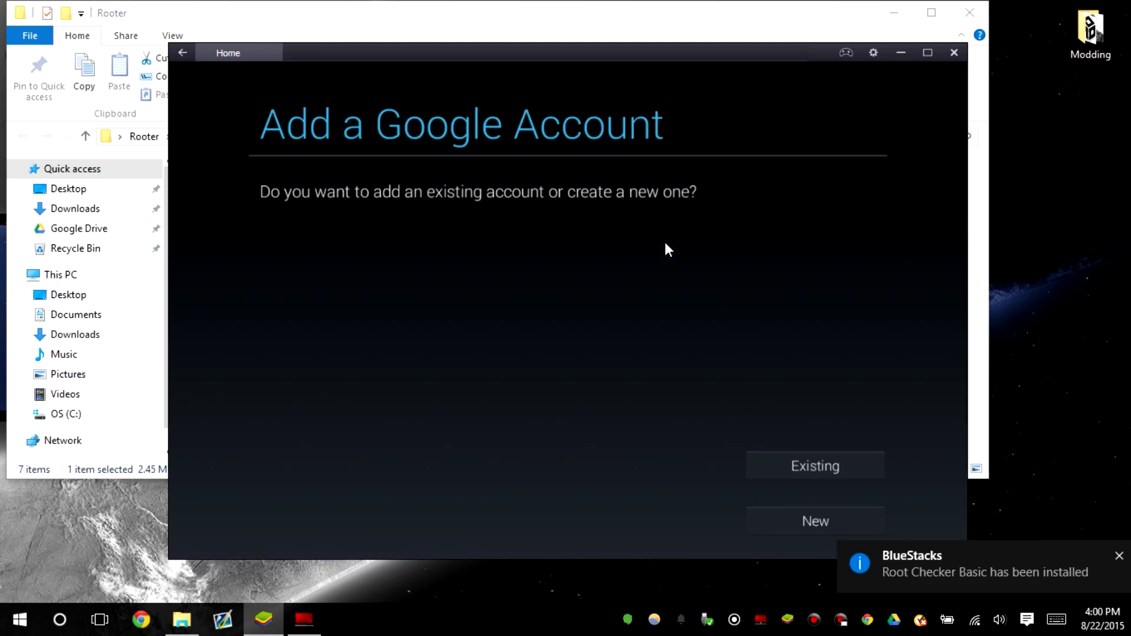
click(183, 57)
click(183, 57)
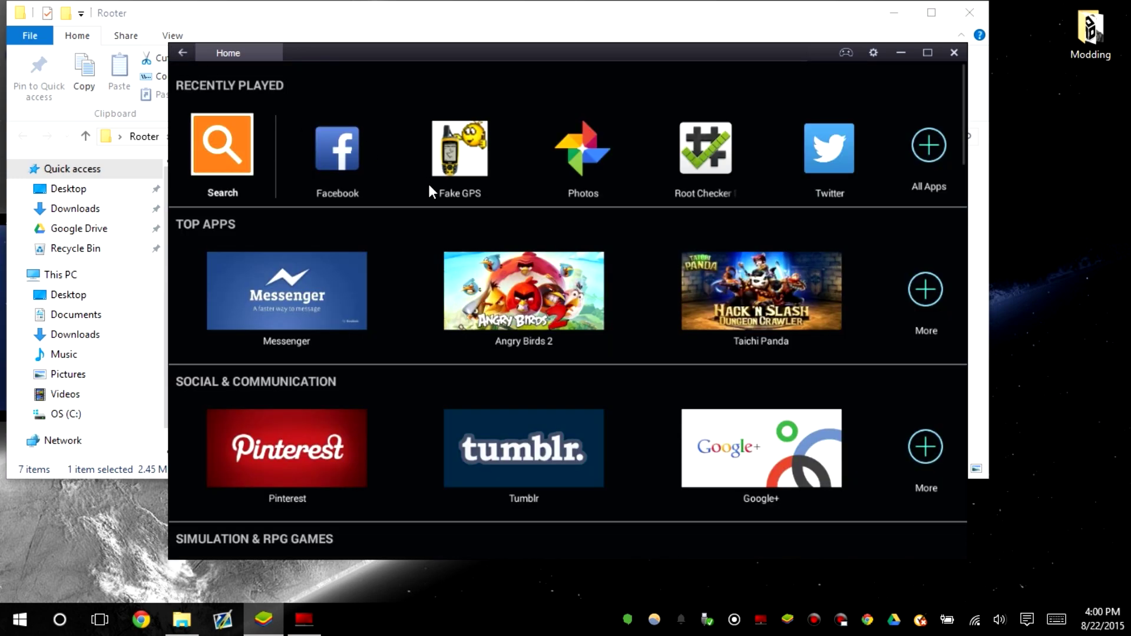
Verify the root status in Root Checker, accepting its disclaimer and welcome message, and minimize BlueStacks
click(720, 172)
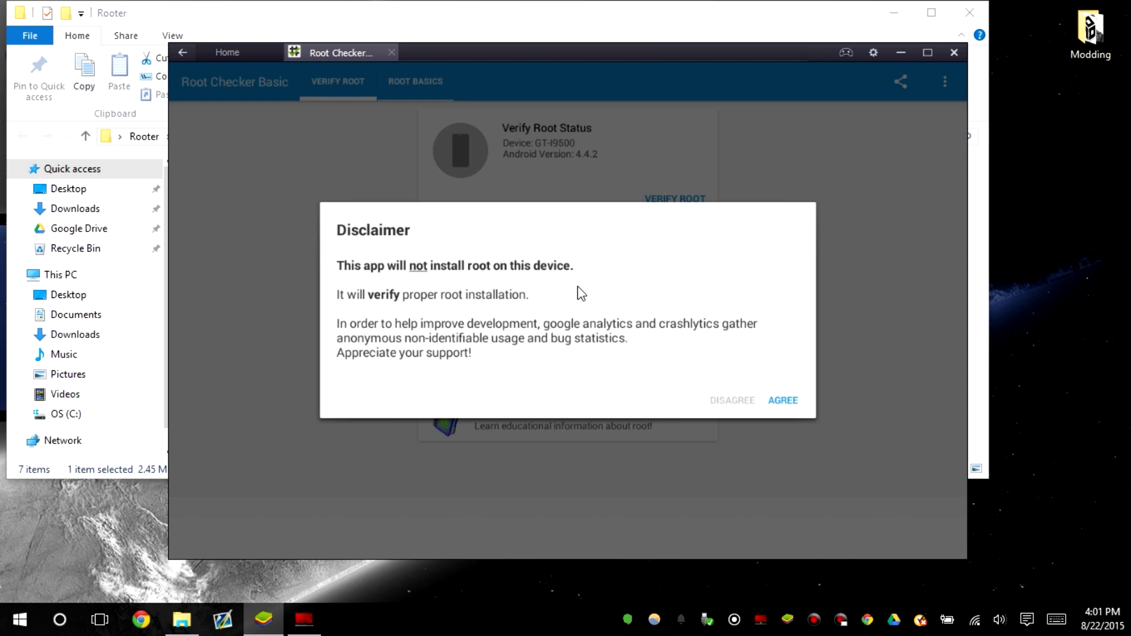
click(791, 404)
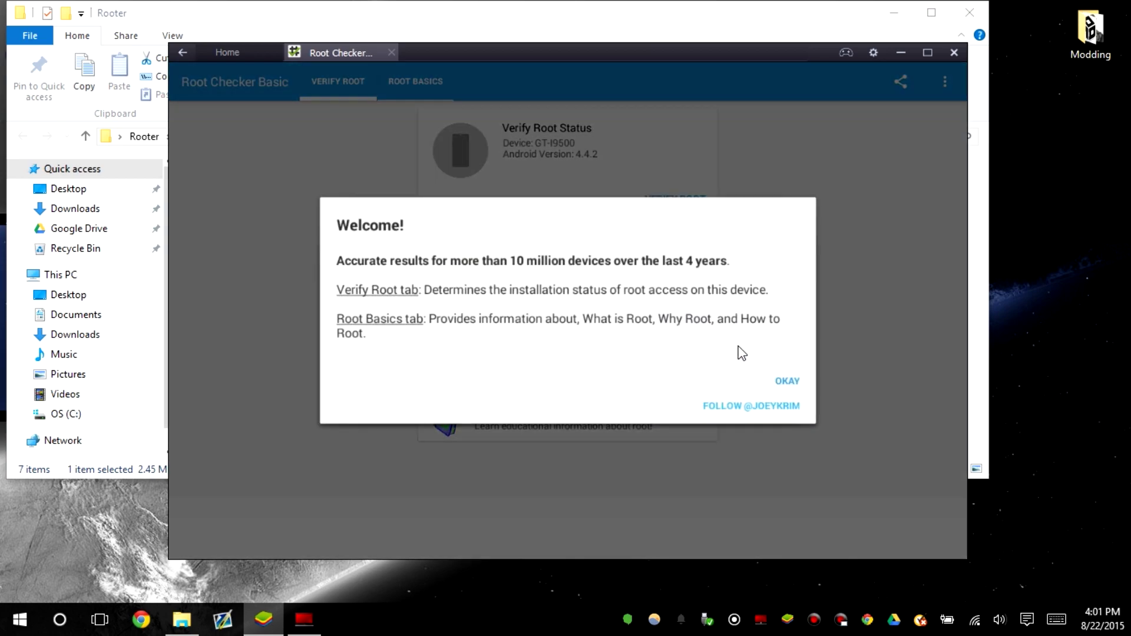
click(787, 379)
click(663, 199)
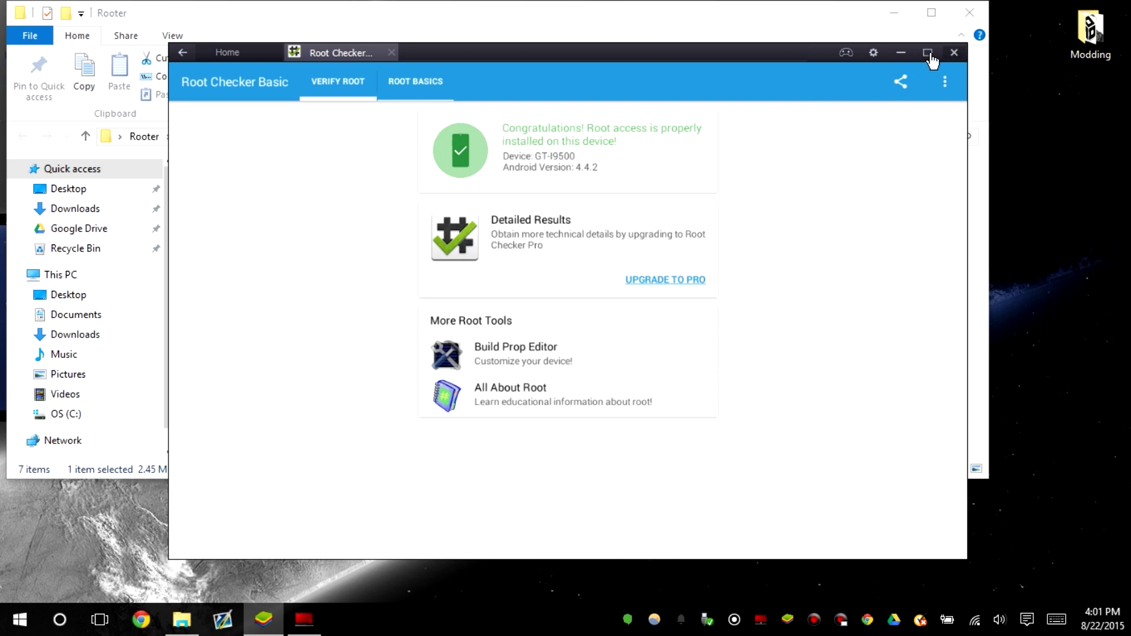
click(901, 53)
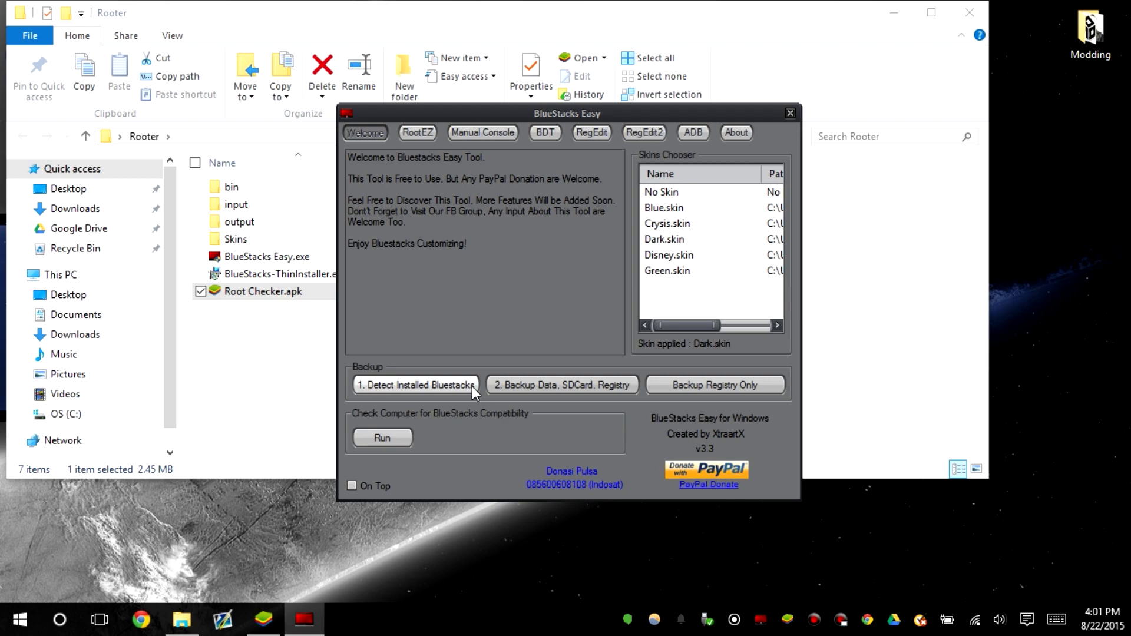
Detect the installed BlueStacks, then run the computer compatibility check with BlueStacks Easy kept on top
click(436, 385)
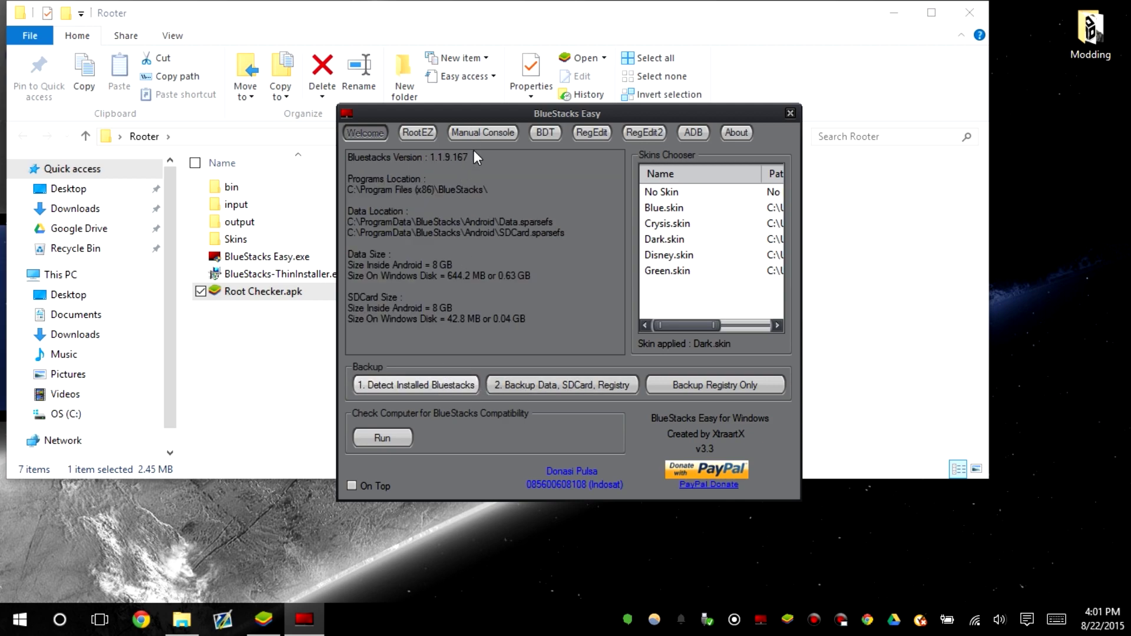
drag(471, 157, 342, 172)
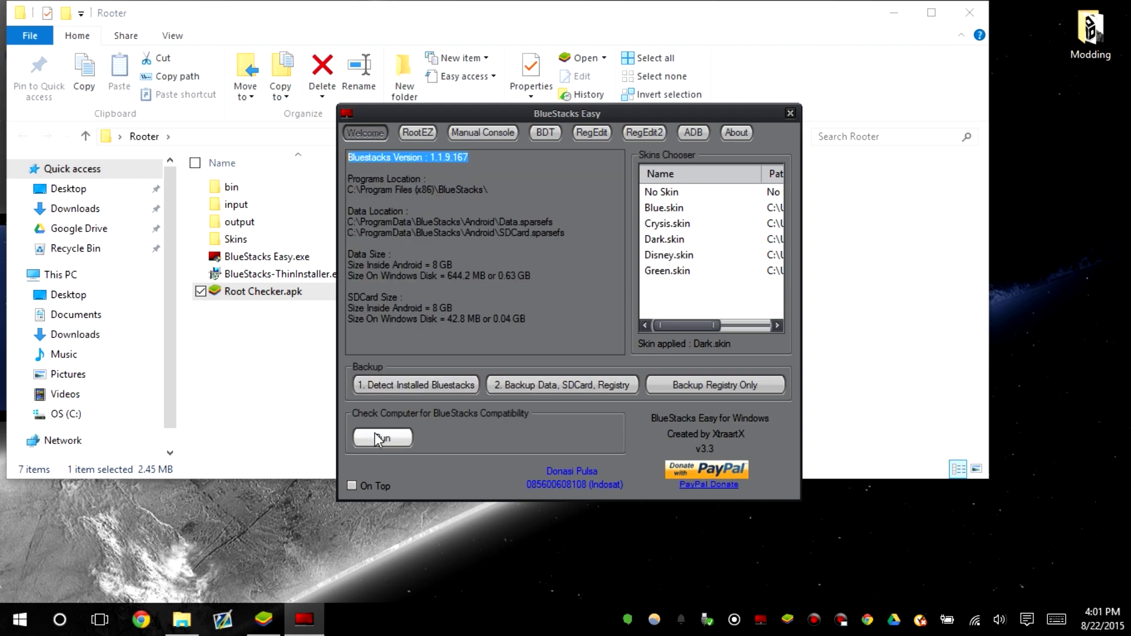
click(368, 483)
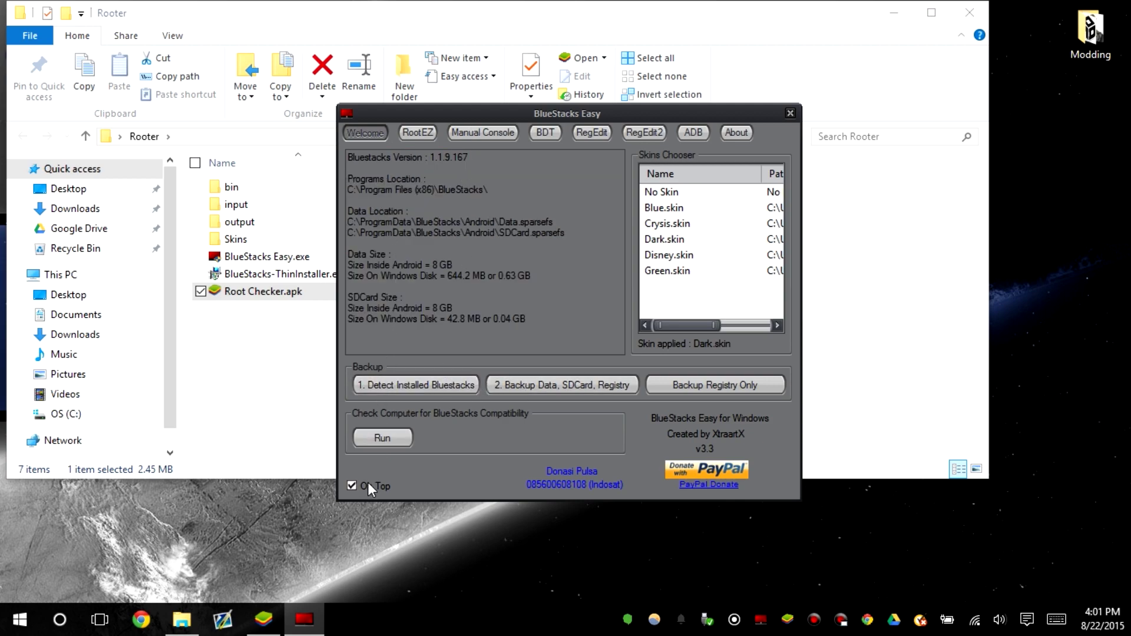
click(393, 440)
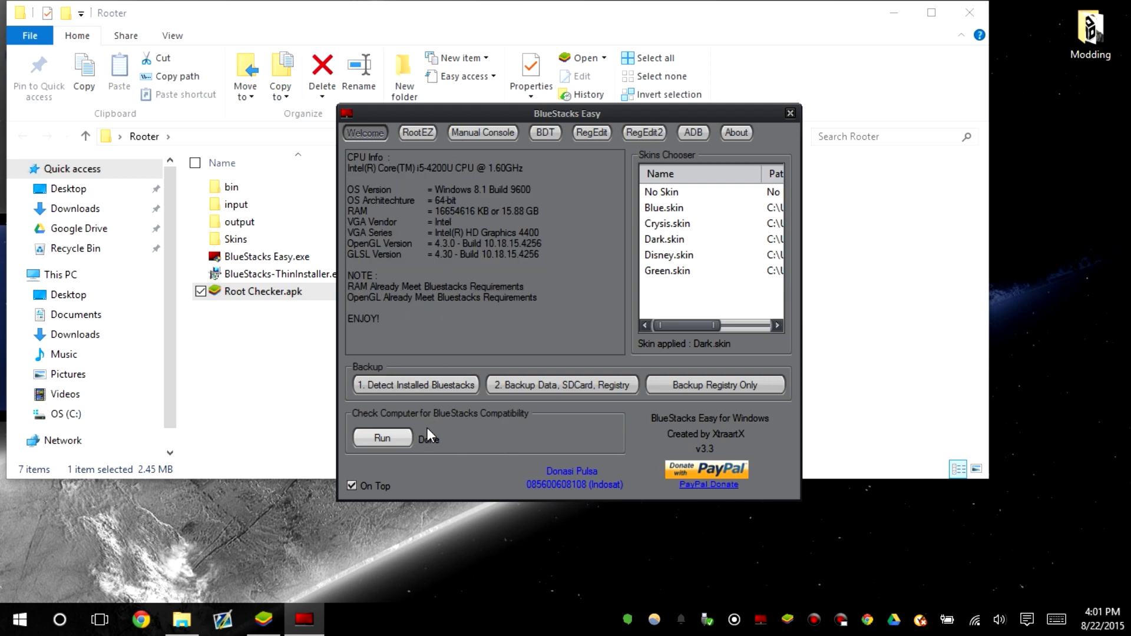
Configure RootEZ with the auto-detected Root.fs, KitKat version, Signature, Rooting process, Method 2 and Unsquashed System
click(419, 133)
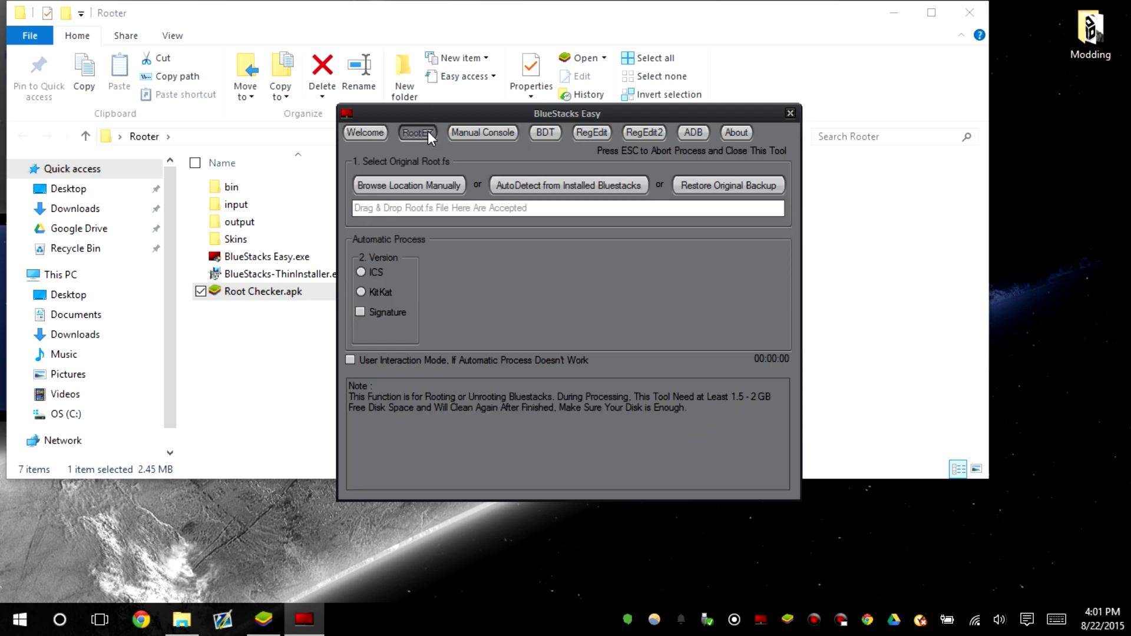
click(535, 186)
click(380, 293)
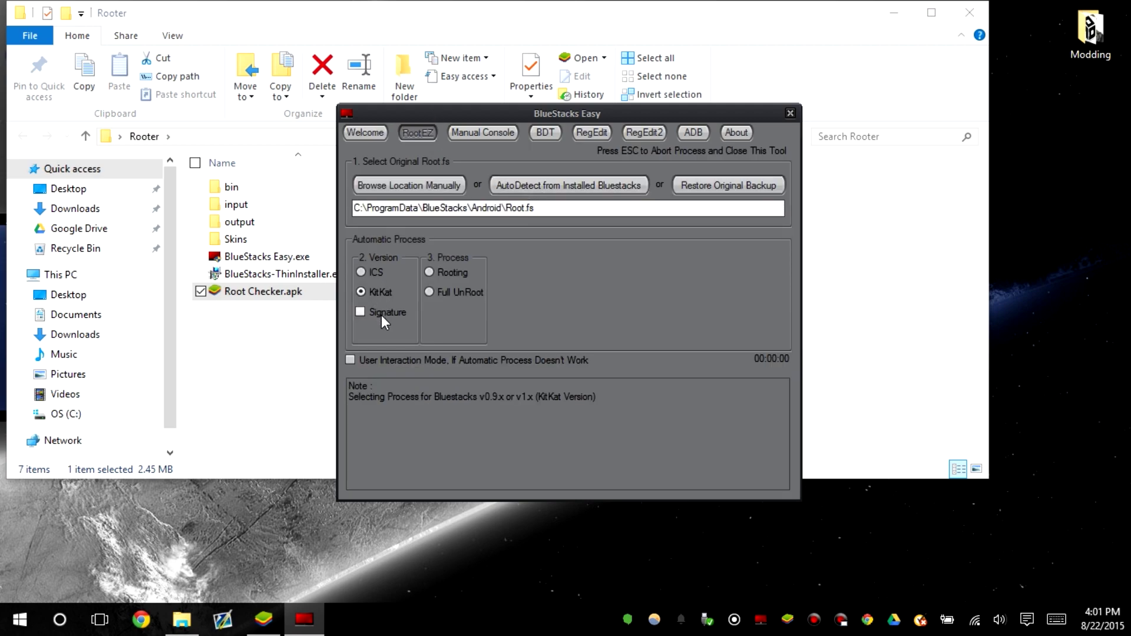
click(383, 315)
click(450, 277)
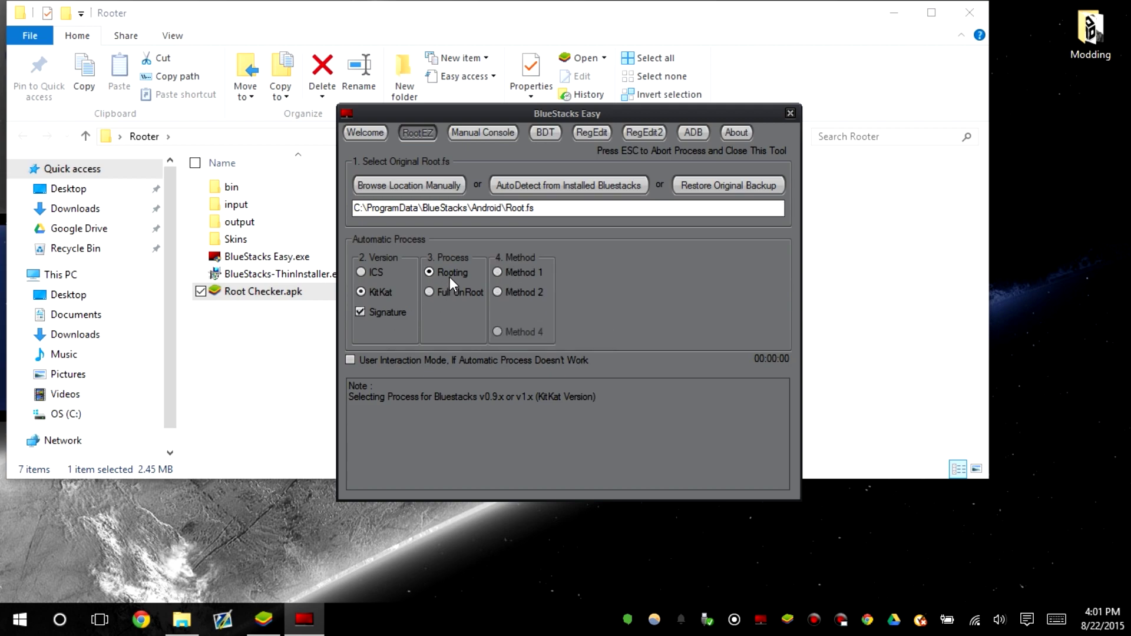
click(521, 292)
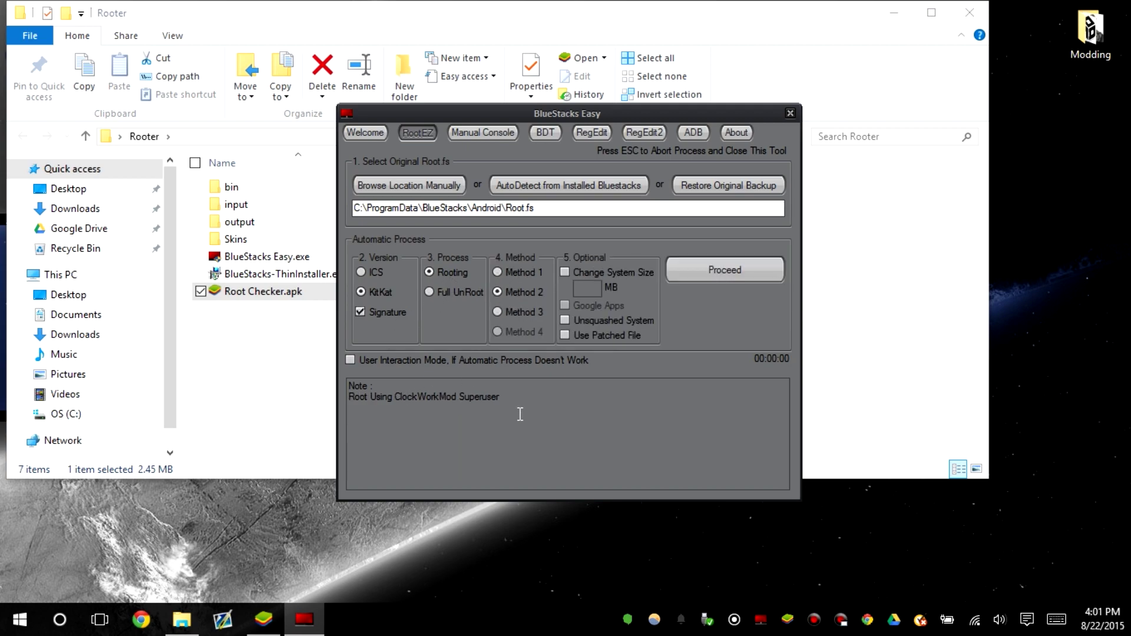
click(592, 321)
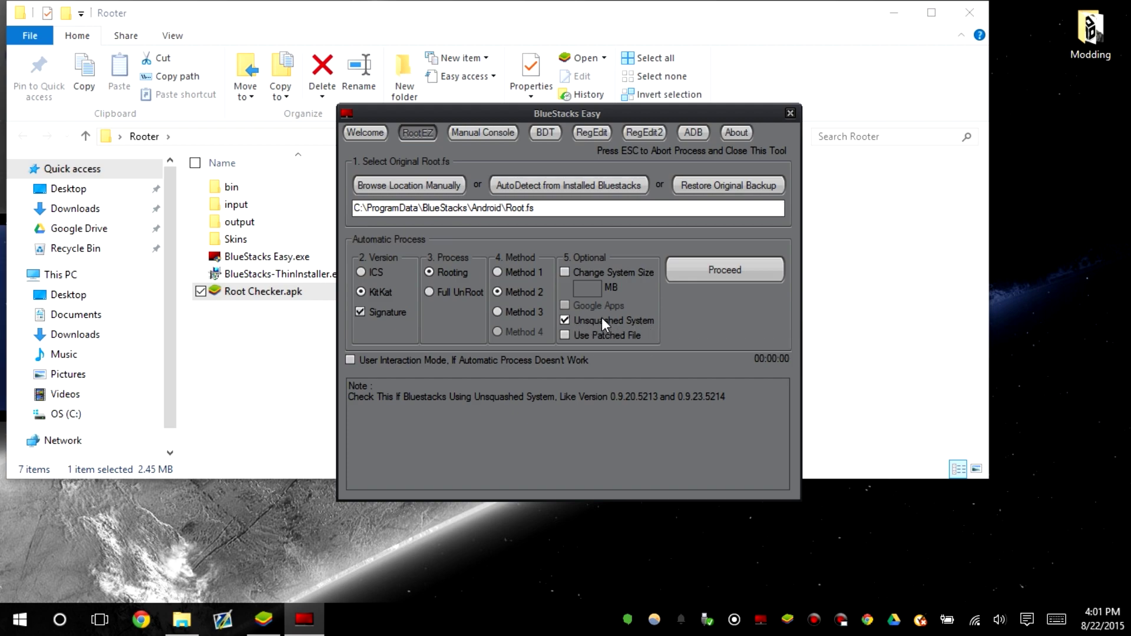
Create 32 GB SDCard.sparsefs and Data.sparsefs file systems with the BDT tool, and return to RootEZ
click(548, 133)
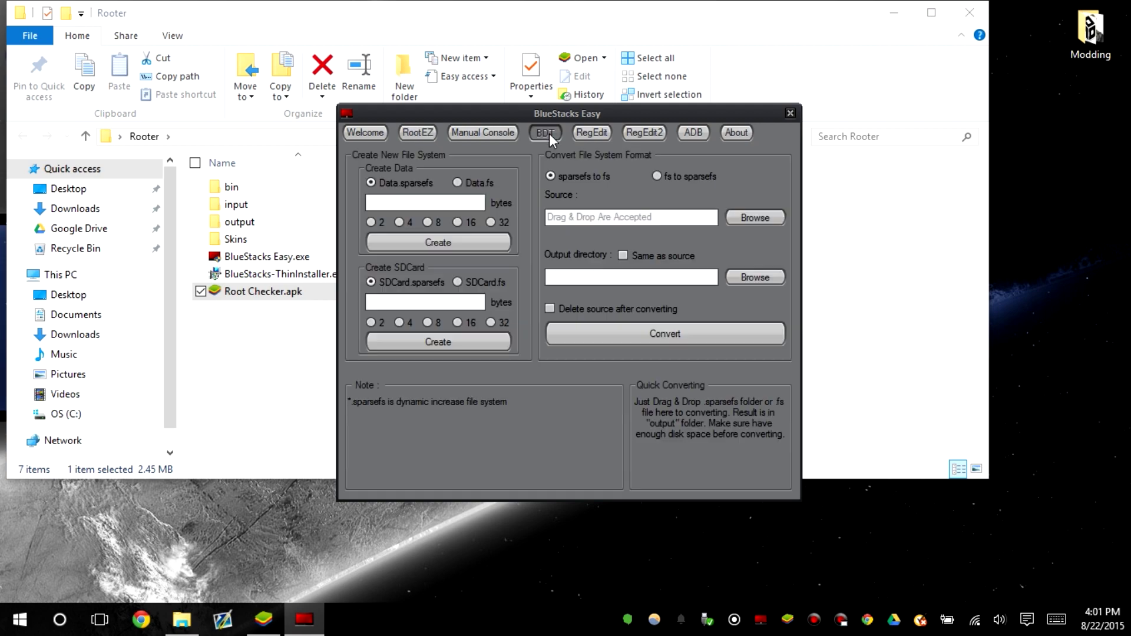
click(491, 221)
click(499, 324)
click(484, 339)
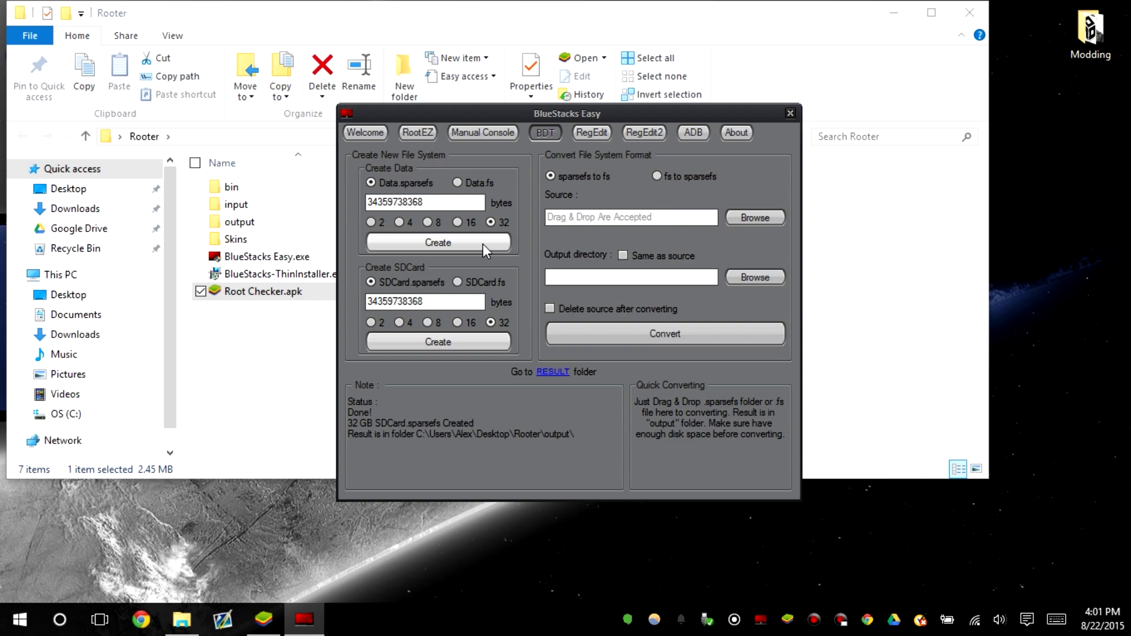
click(482, 244)
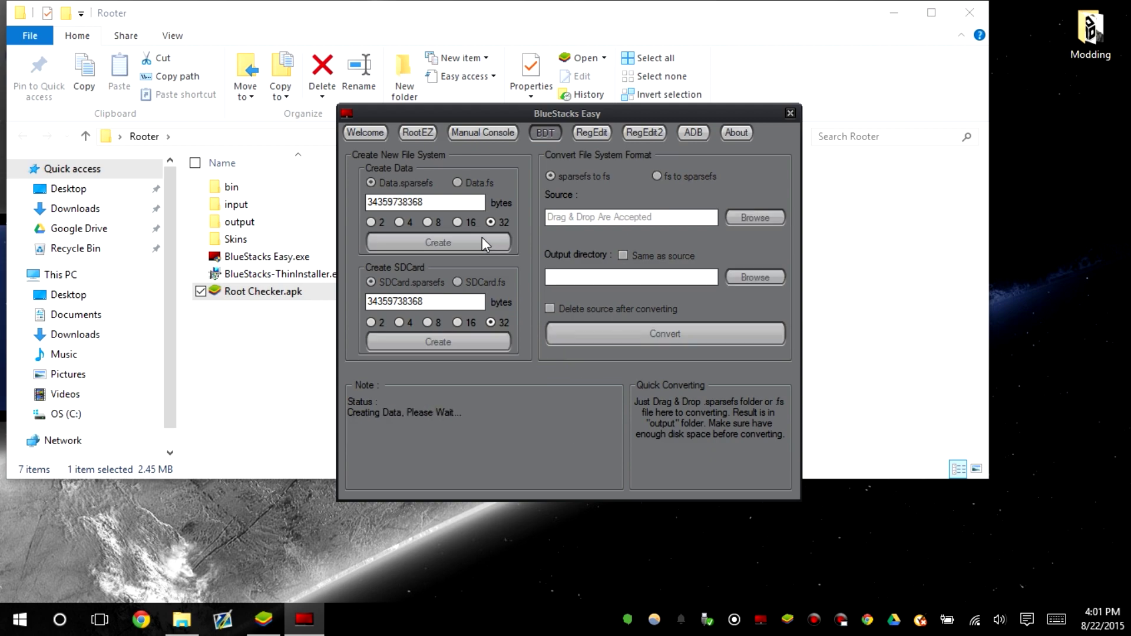
click(422, 136)
Copy the Data.sparsefs and SDCard.sparsefs folders from the Rooter output folder and close the BlueStacks window
click(298, 330)
click(270, 225)
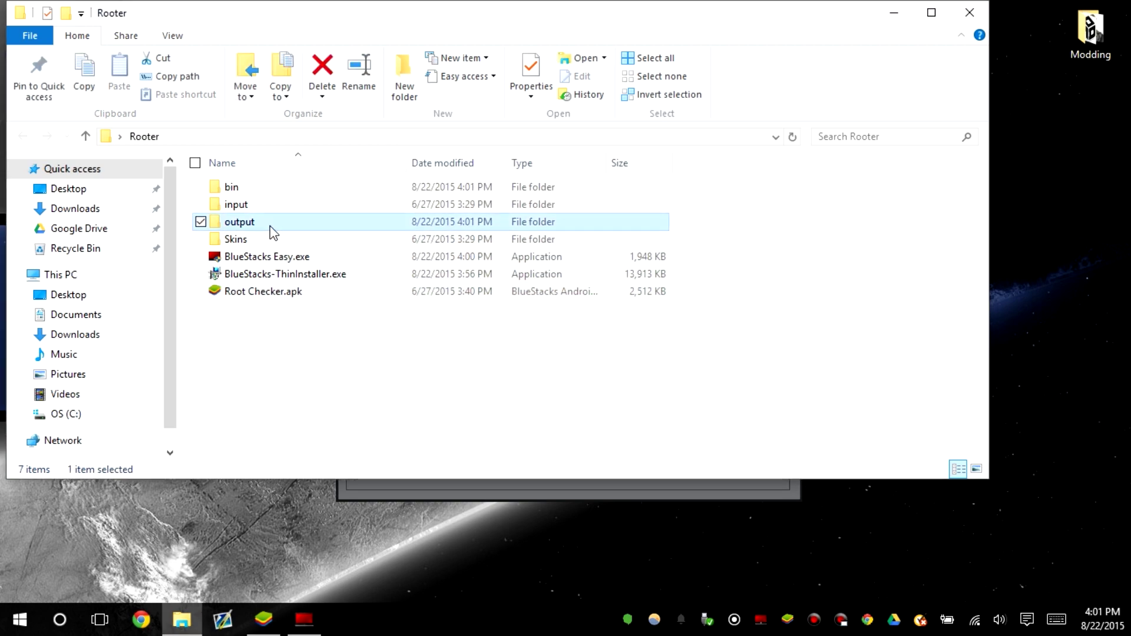
double_click(270, 225)
drag(273, 232, 312, 174)
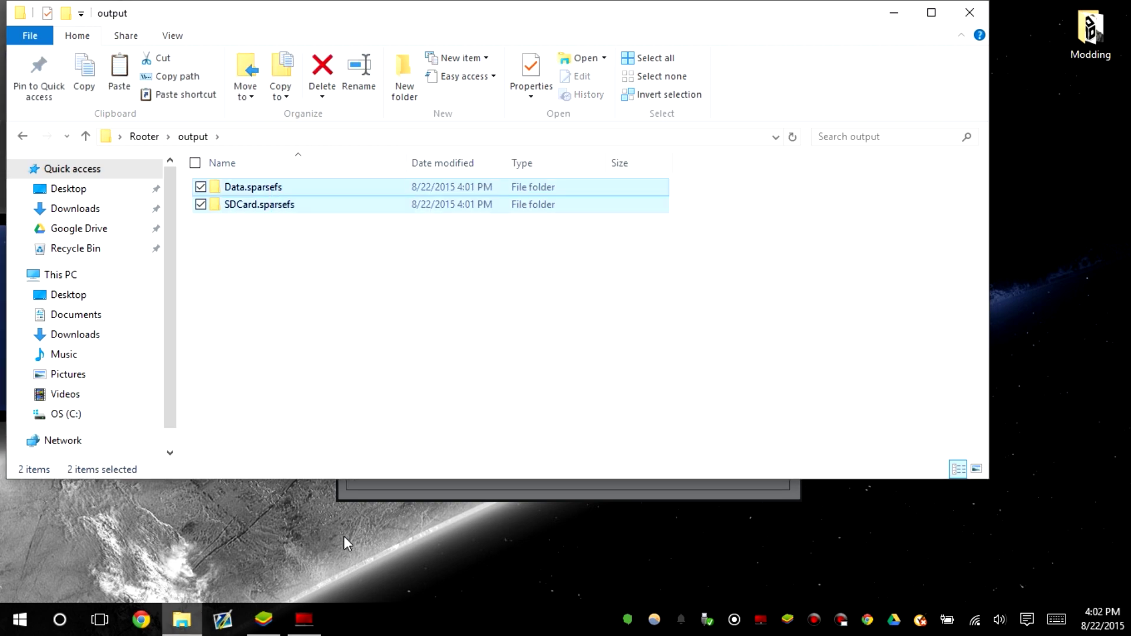
click(263, 619)
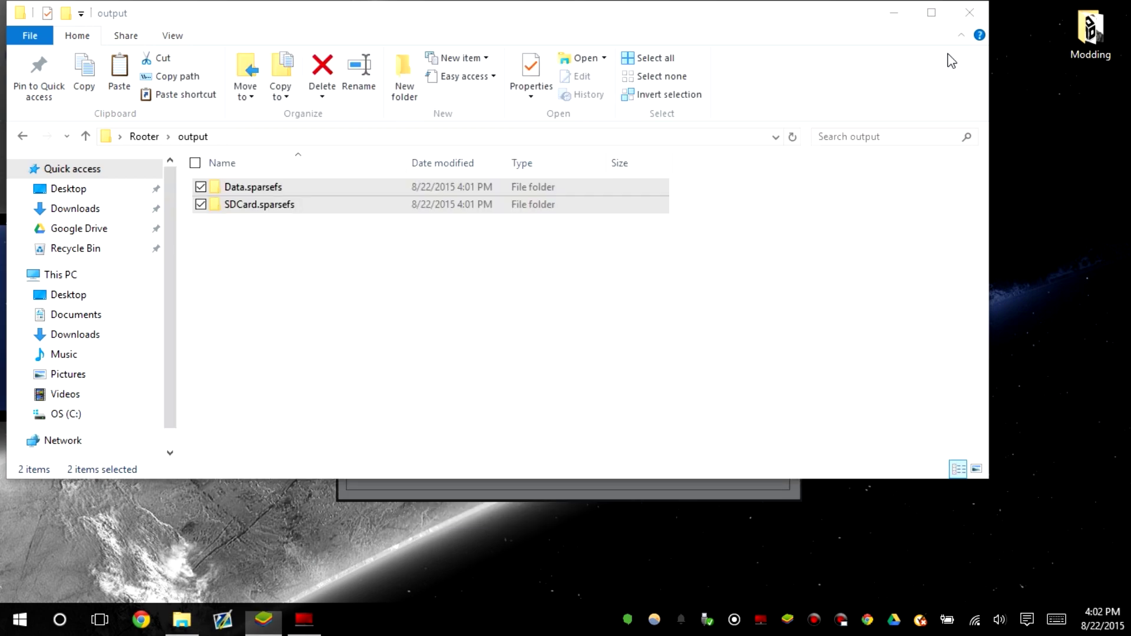
Paste the copied folders into C:\ProgramData\BlueStacks\Android, replacing the existing files
click(76, 415)
double_click(266, 326)
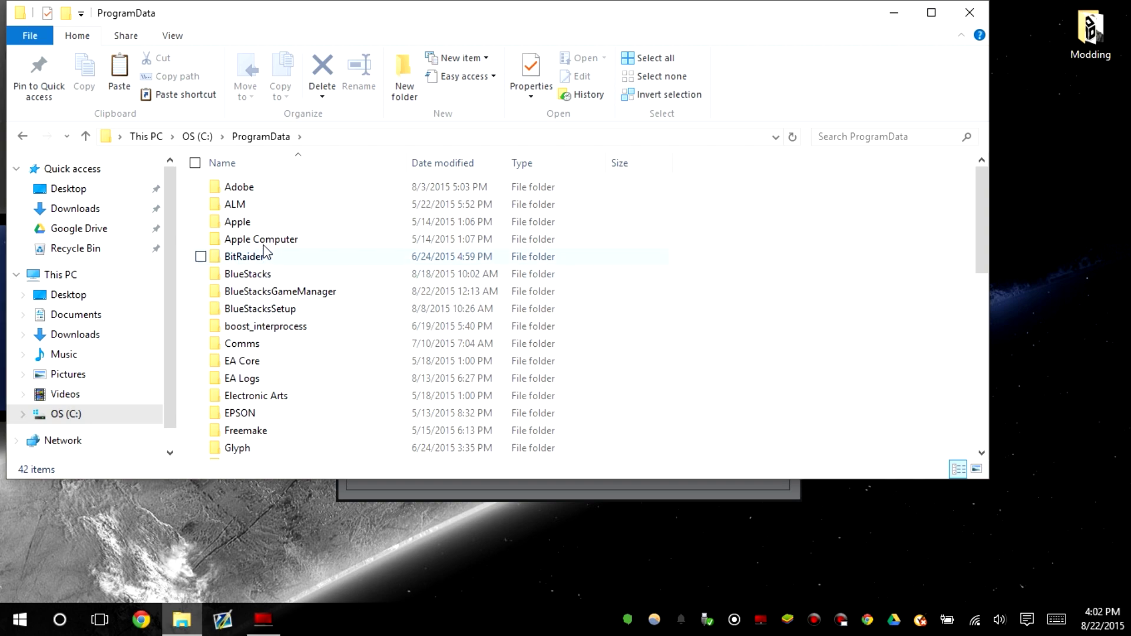
double_click(264, 275)
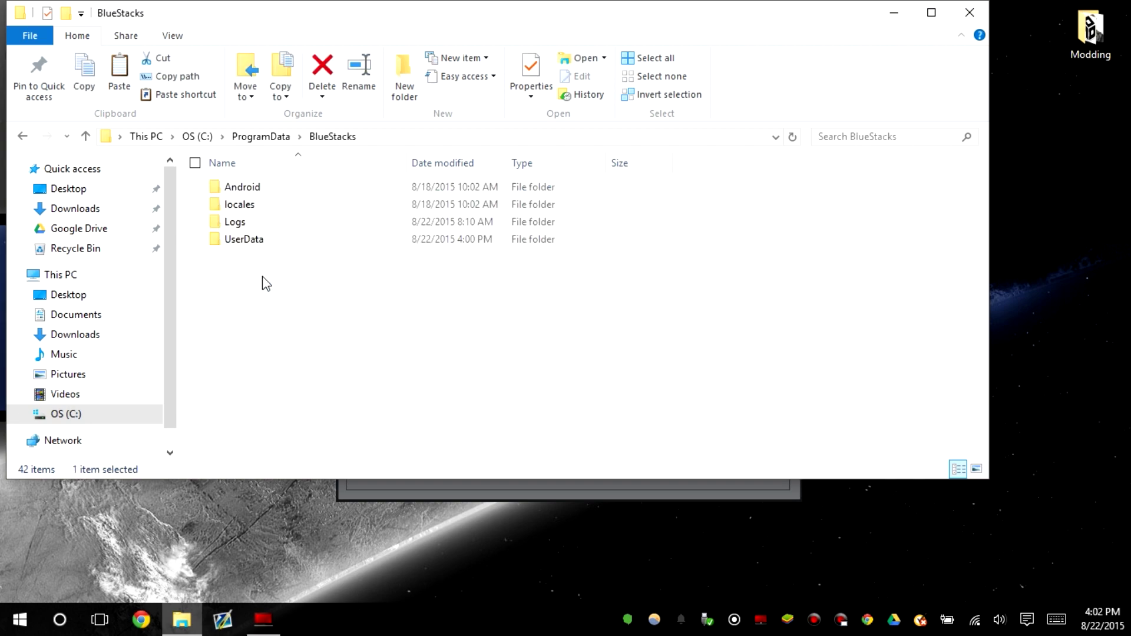
double_click(264, 186)
right_click(291, 371)
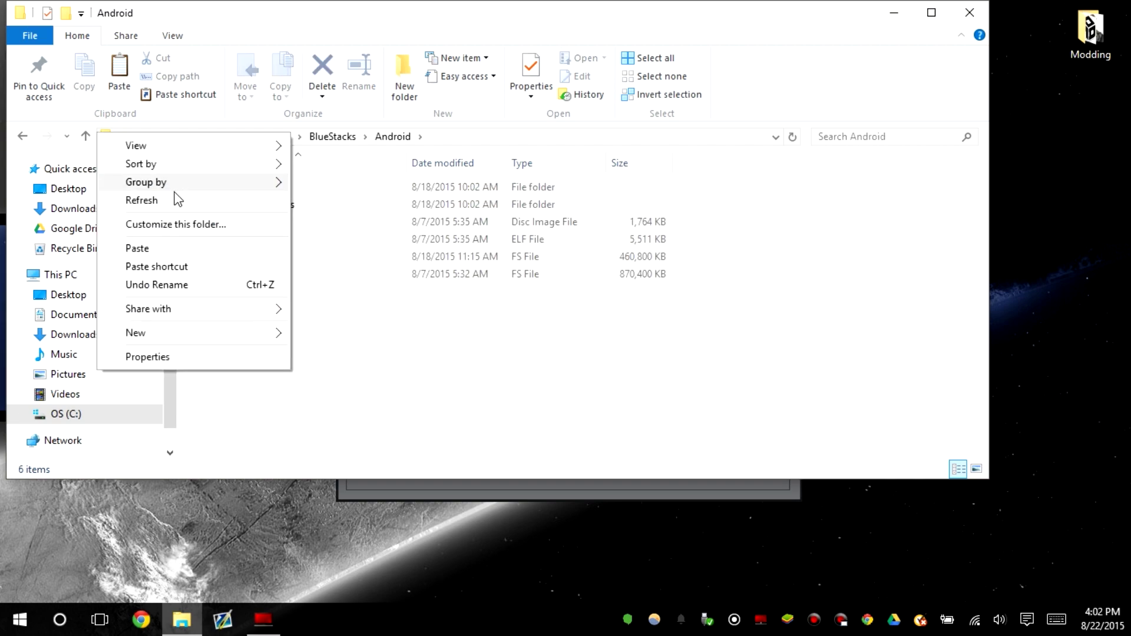
click(169, 247)
click(300, 180)
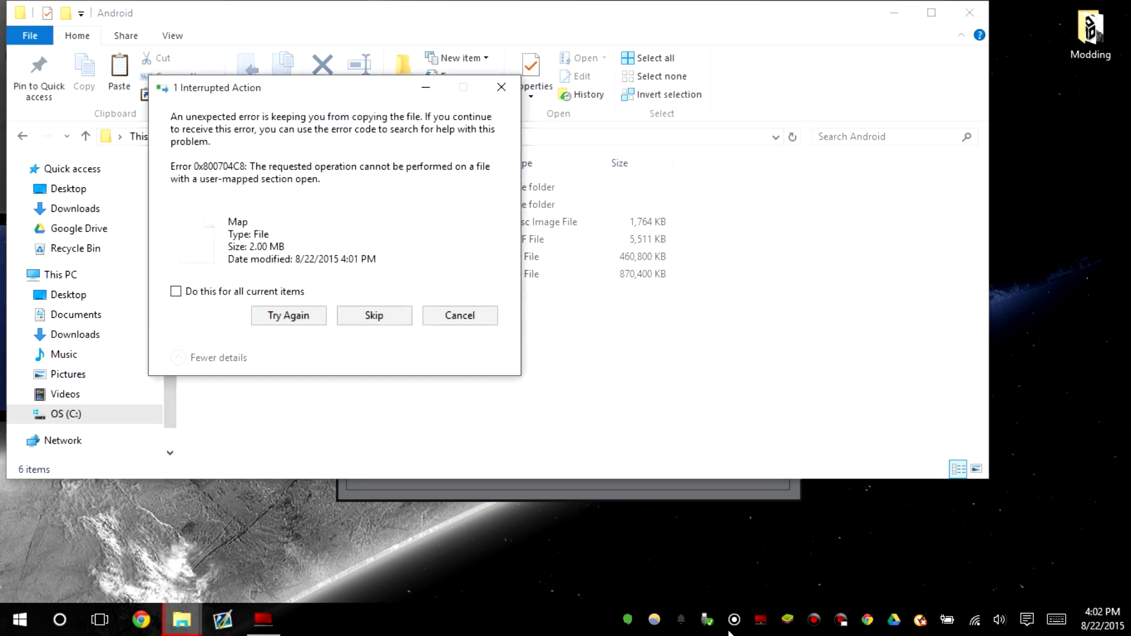
Quit the BlueStacks background process and retry the interrupted file copy
click(760, 619)
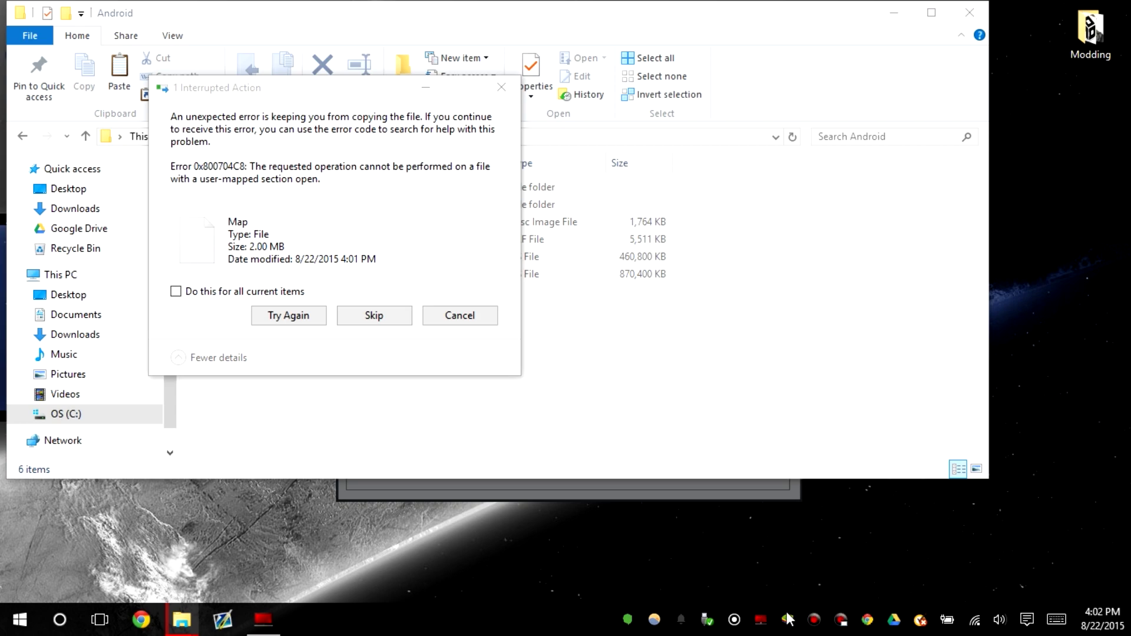
right_click(788, 619)
click(744, 604)
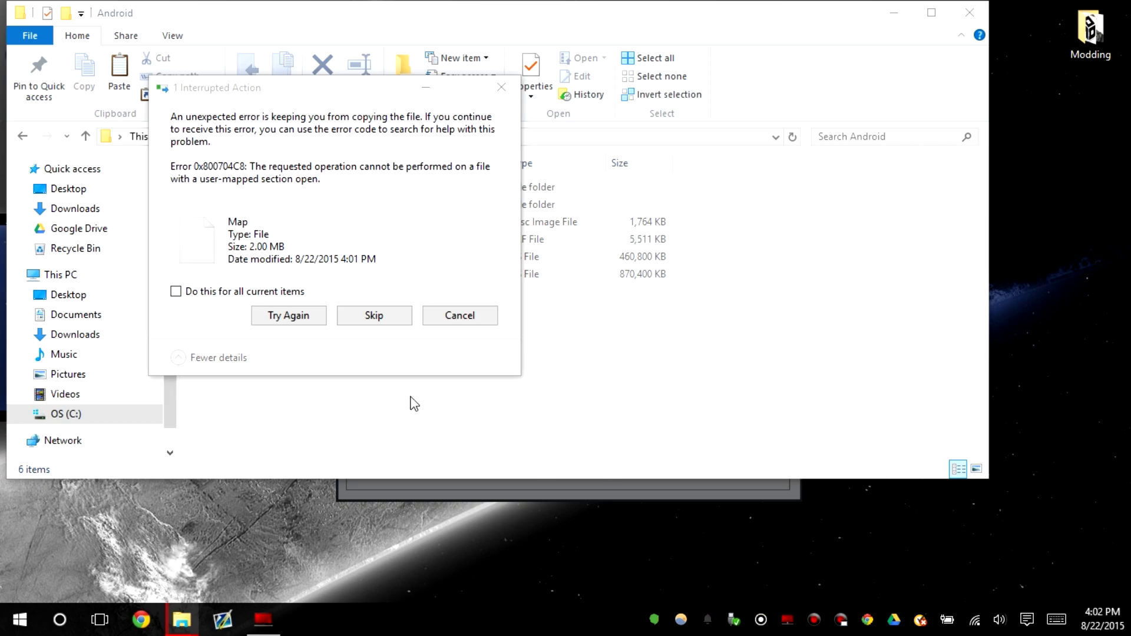
click(310, 320)
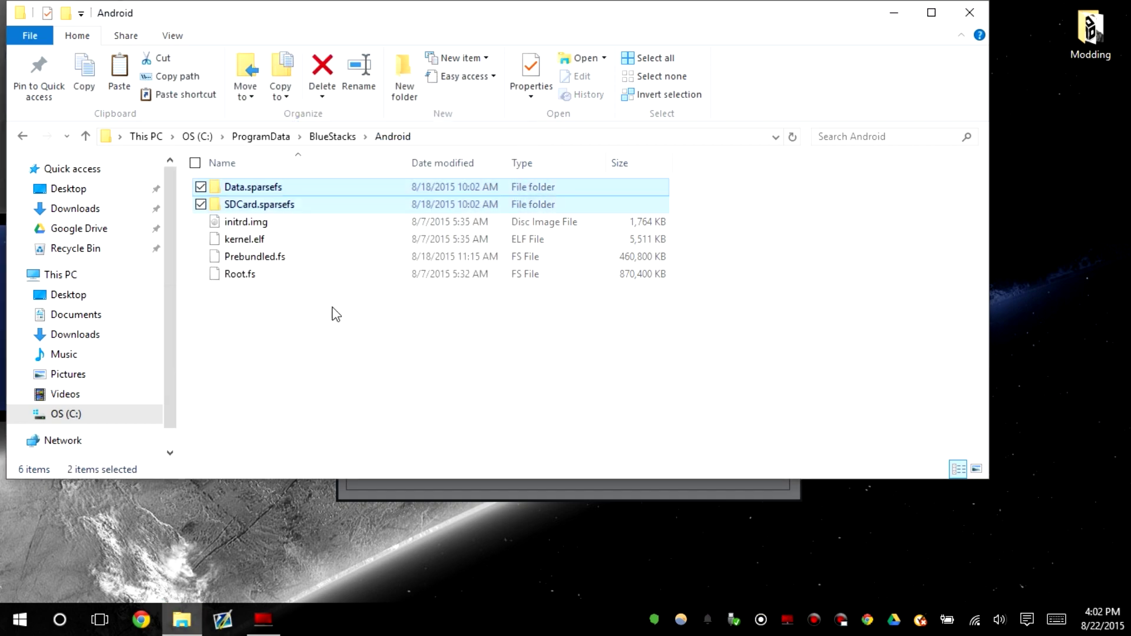
Close the Android folder window and start the configured rooting process on Root.fs
click(969, 12)
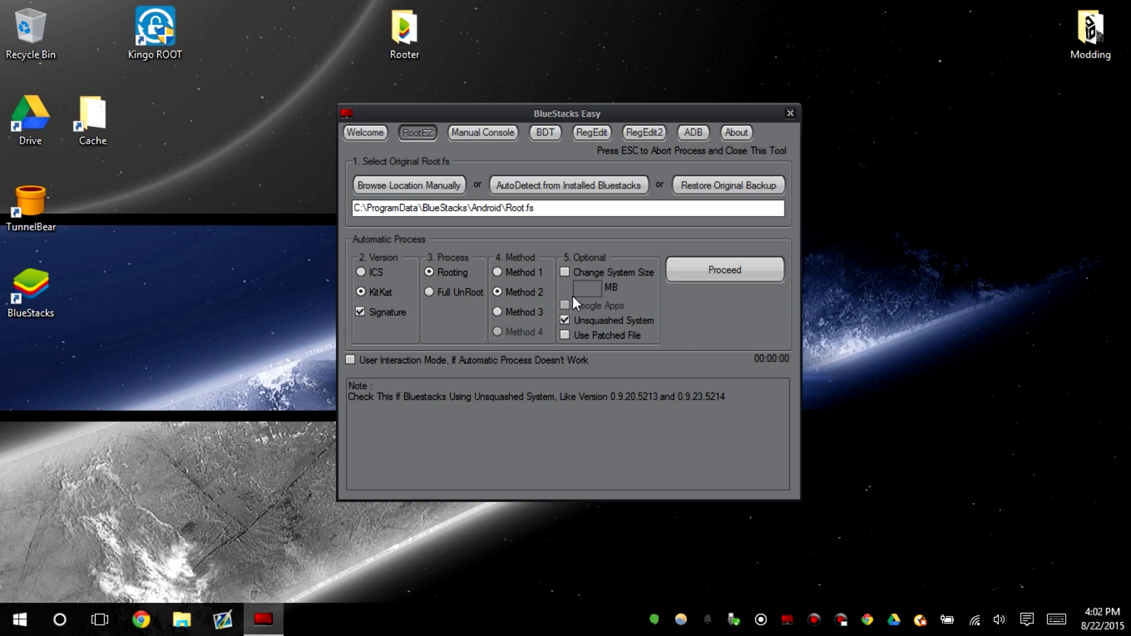
click(705, 281)
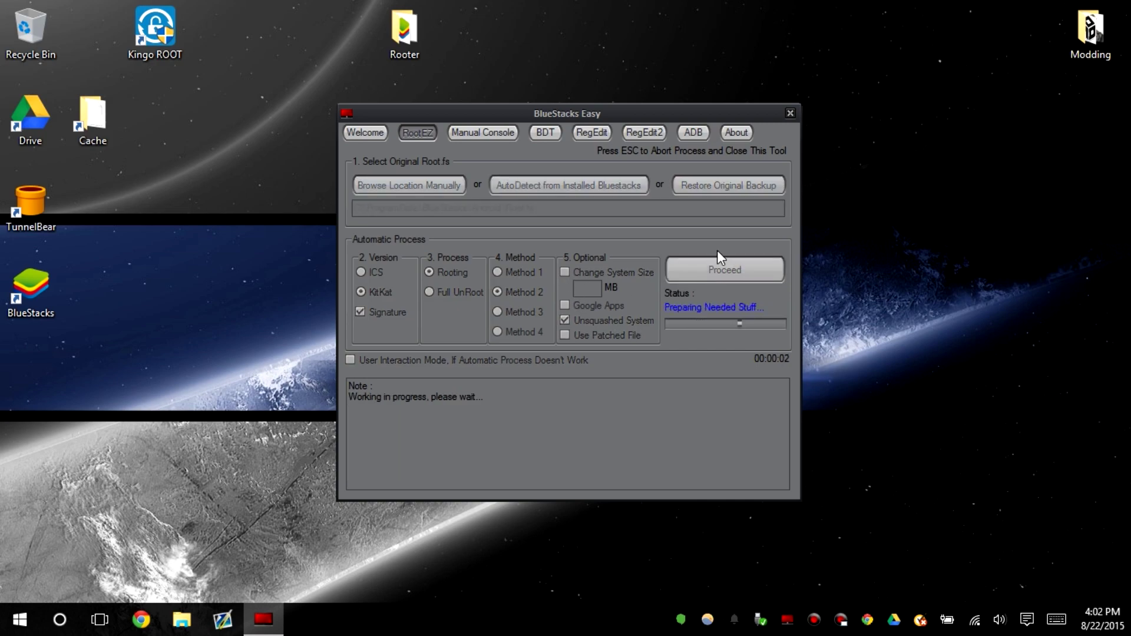
Enter 2000 MB as the BlueStacks memory size in the registry settings and return to the rooting progress page
click(583, 138)
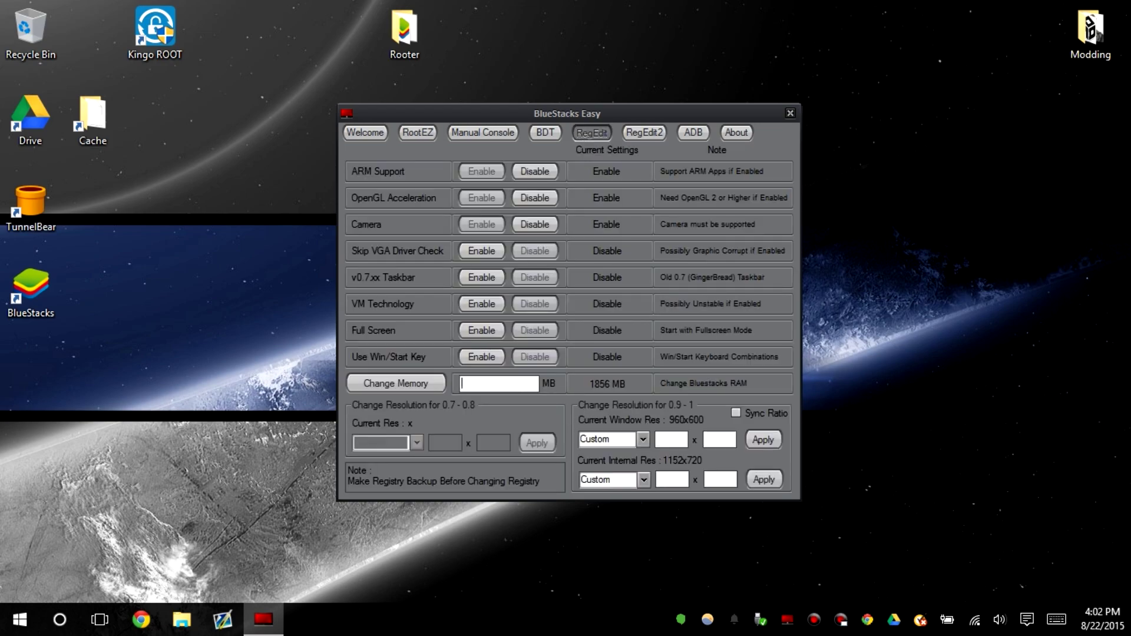
text(2000)
click(412, 383)
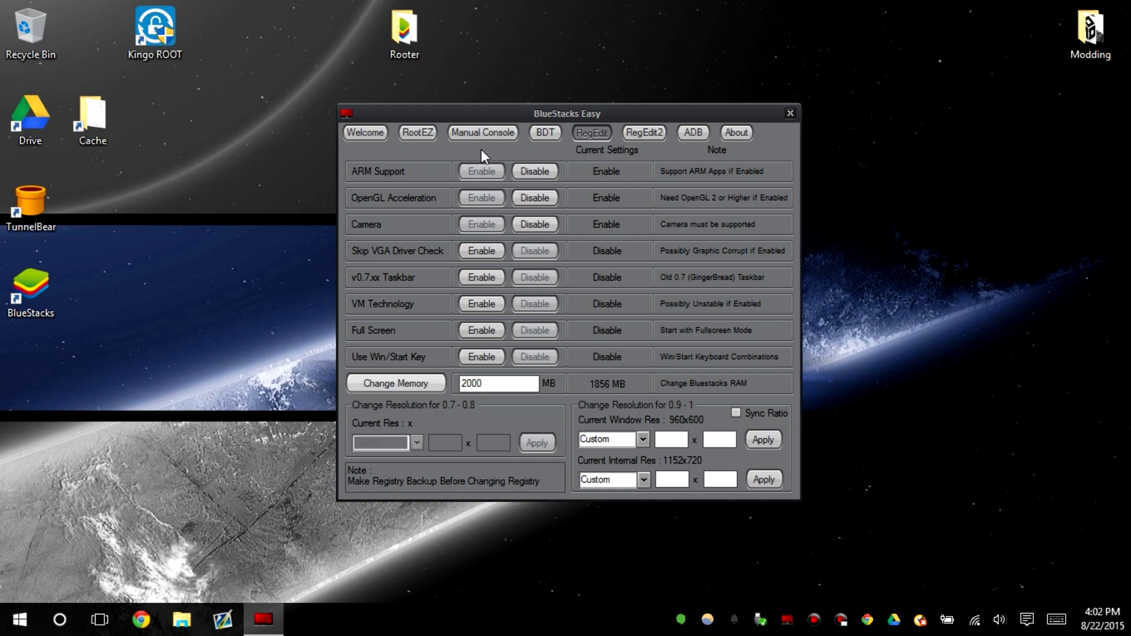
click(428, 128)
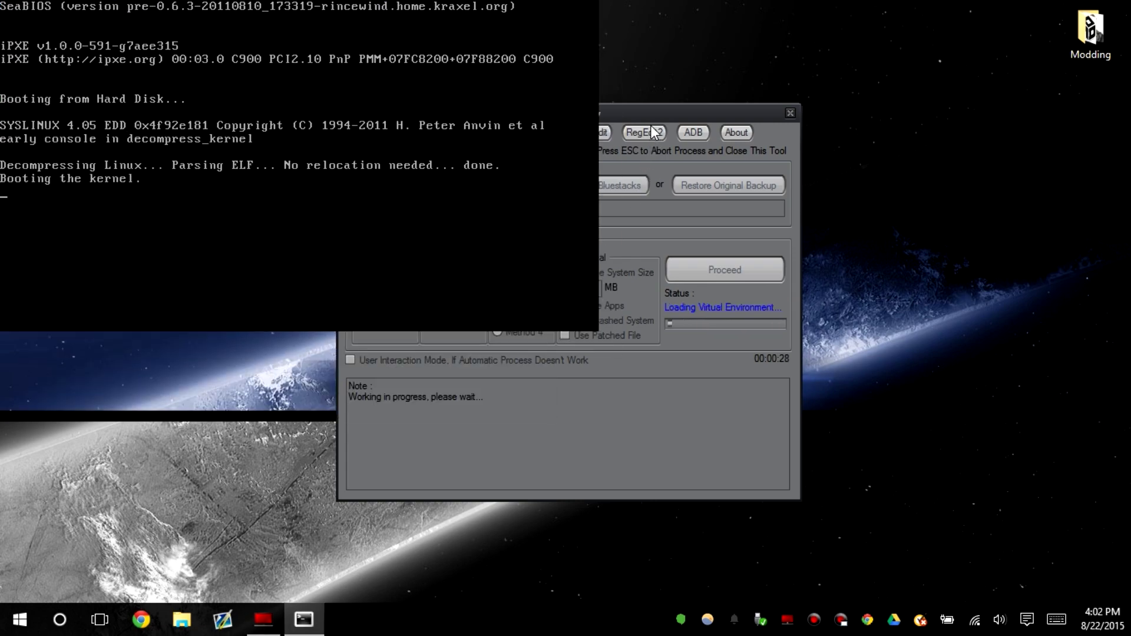
Move the BlueStacks Easy window aside and examine the operating system and RAM details on its Welcome page
drag(647, 112, 941, 80)
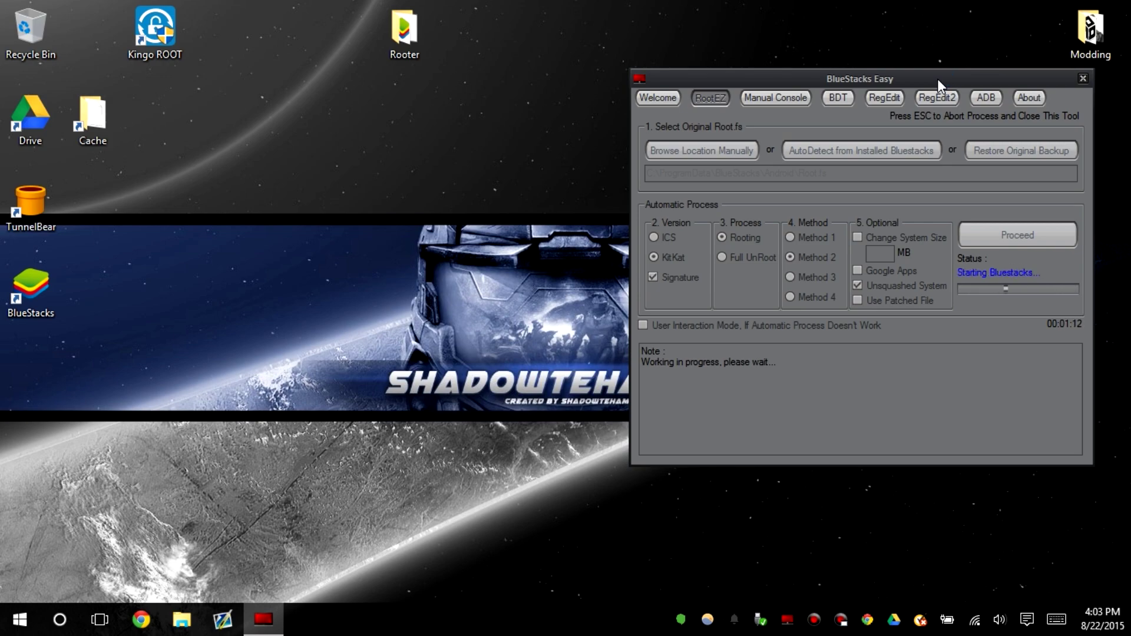
drag(938, 79, 886, 71)
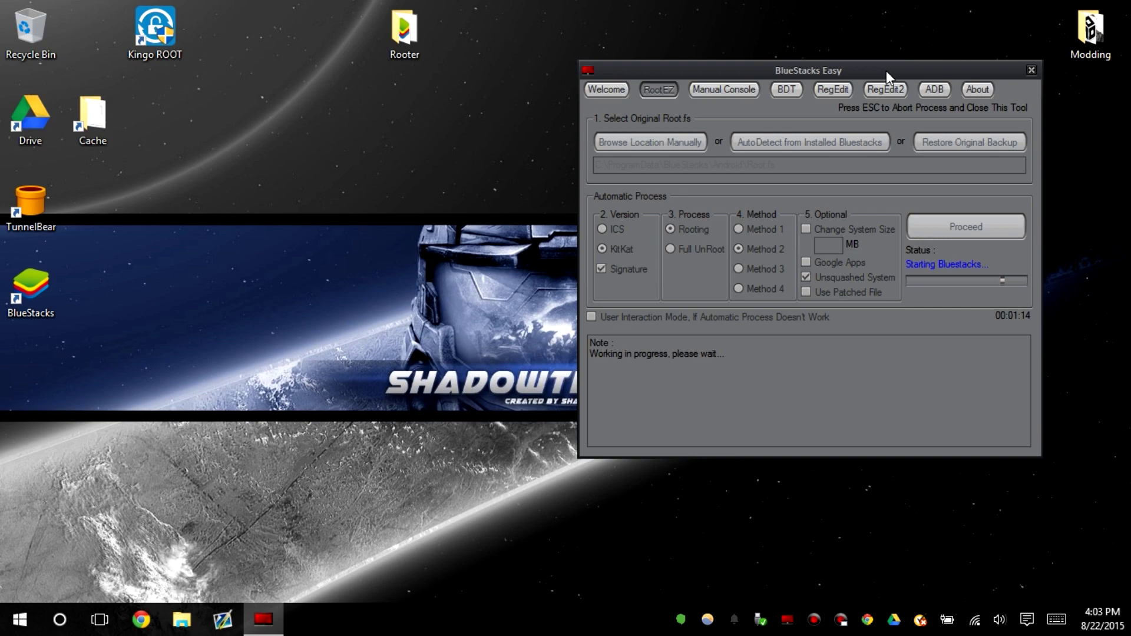
click(608, 88)
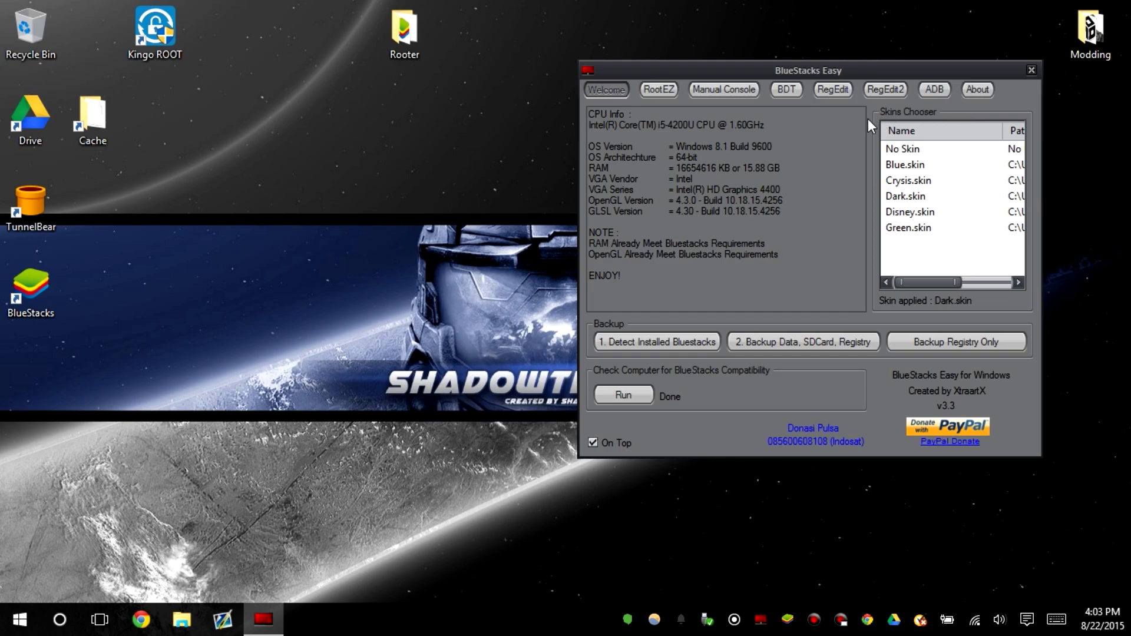
click(721, 92)
click(602, 87)
drag(773, 146, 679, 142)
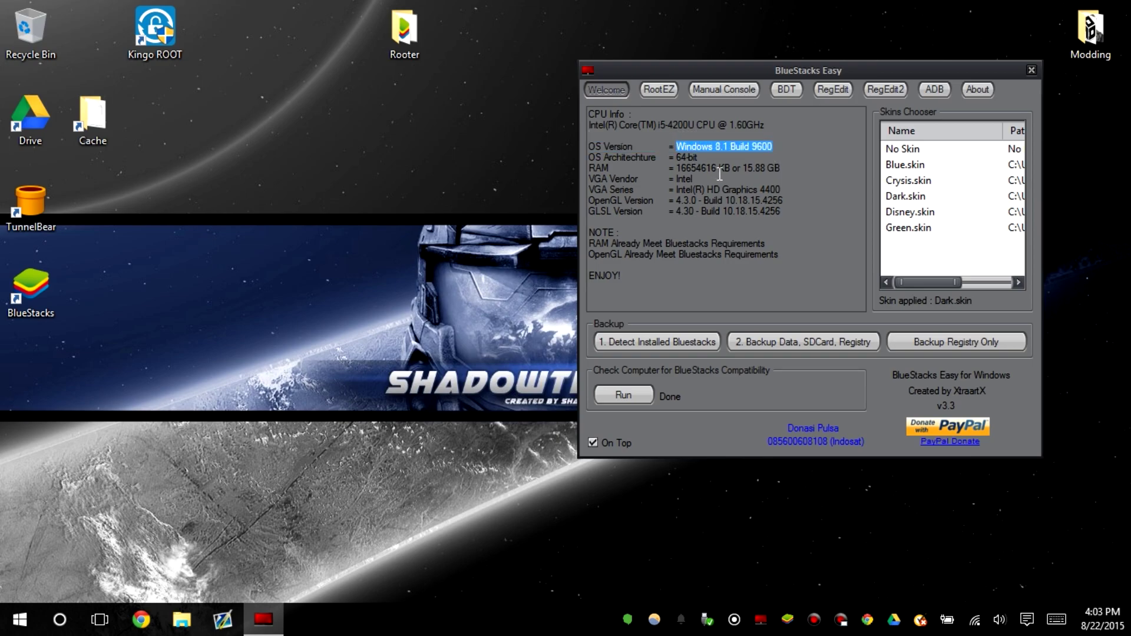
click(20, 620)
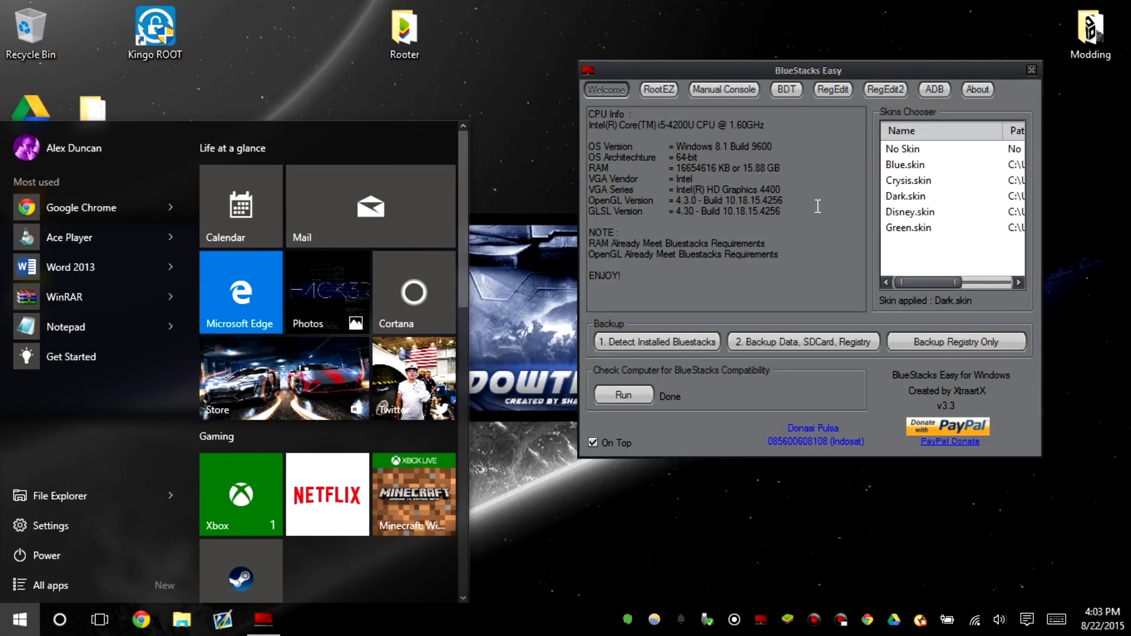
click(818, 206)
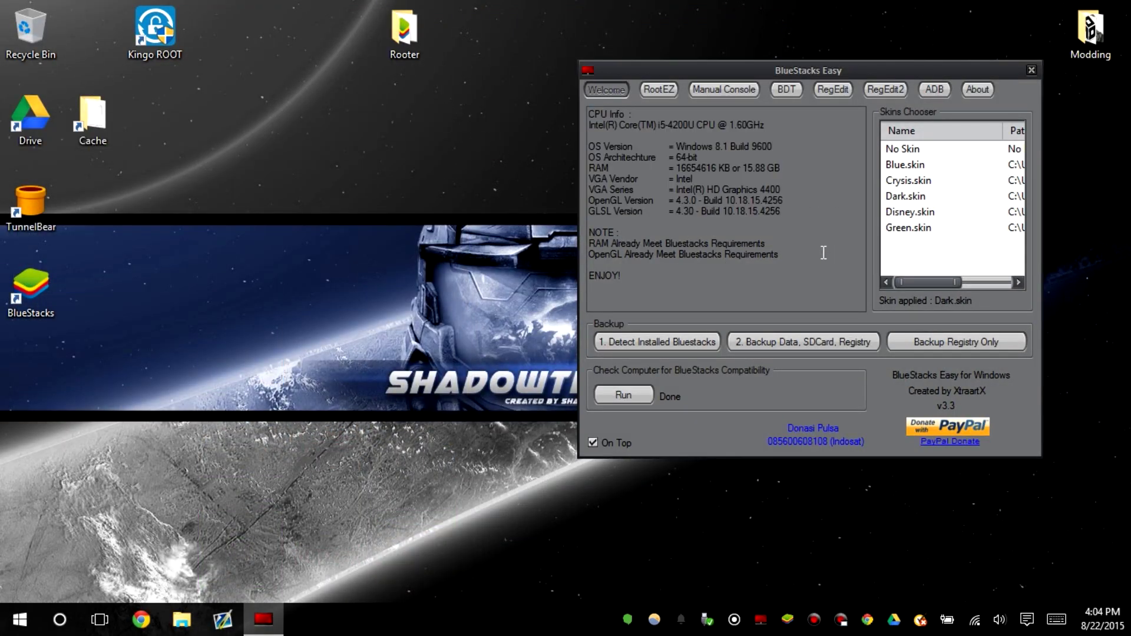
drag(803, 174, 684, 156)
click(682, 176)
double_click(23, 293)
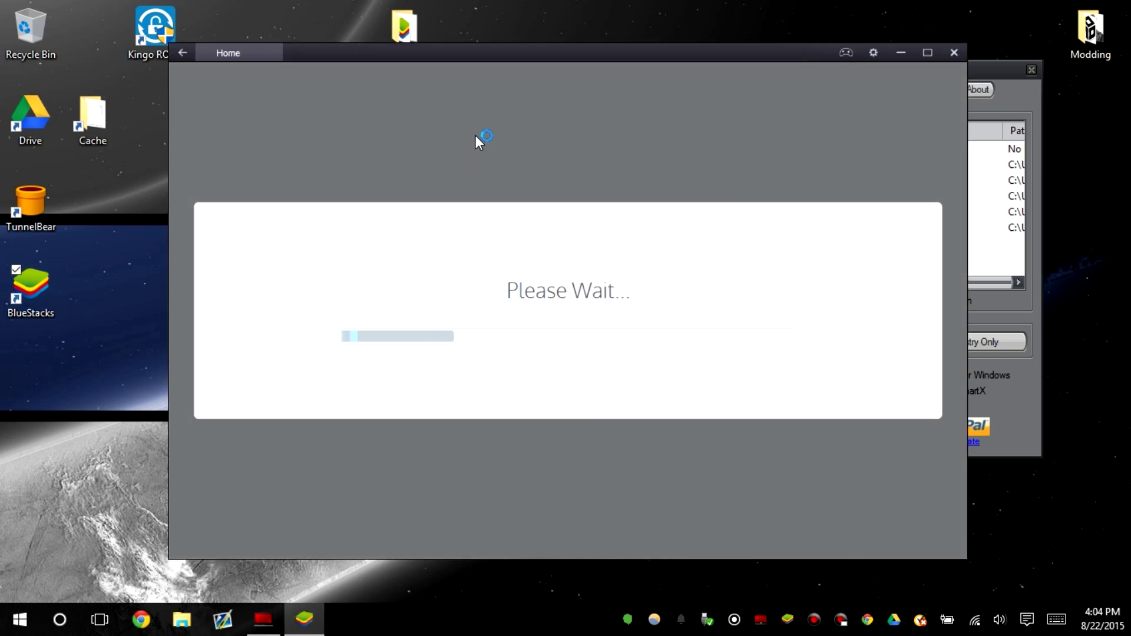
click(1006, 78)
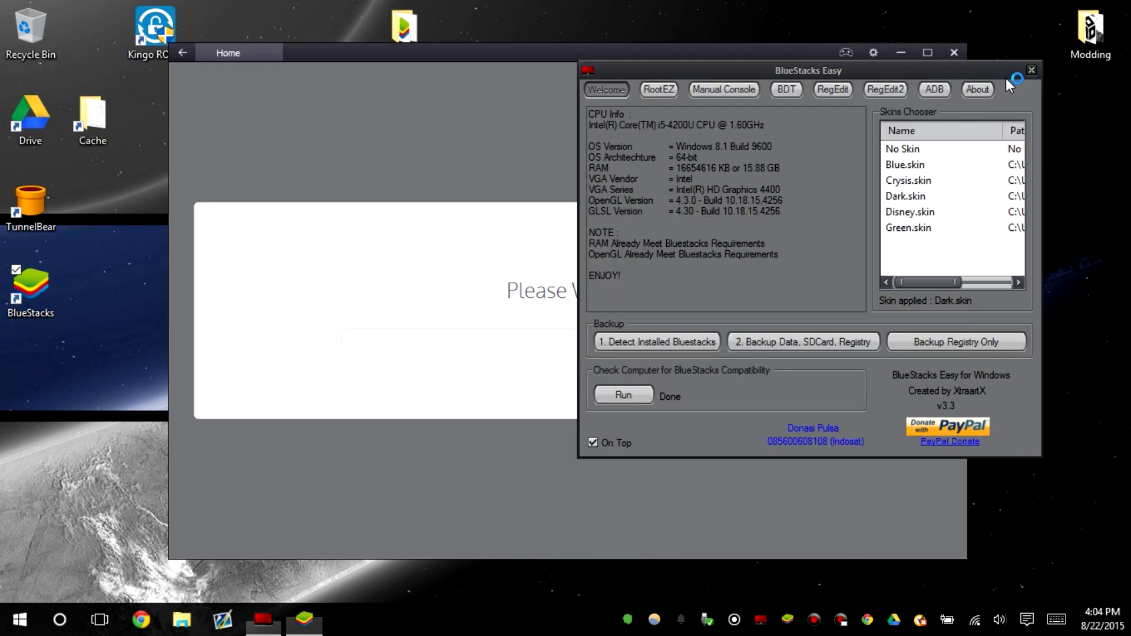
click(656, 54)
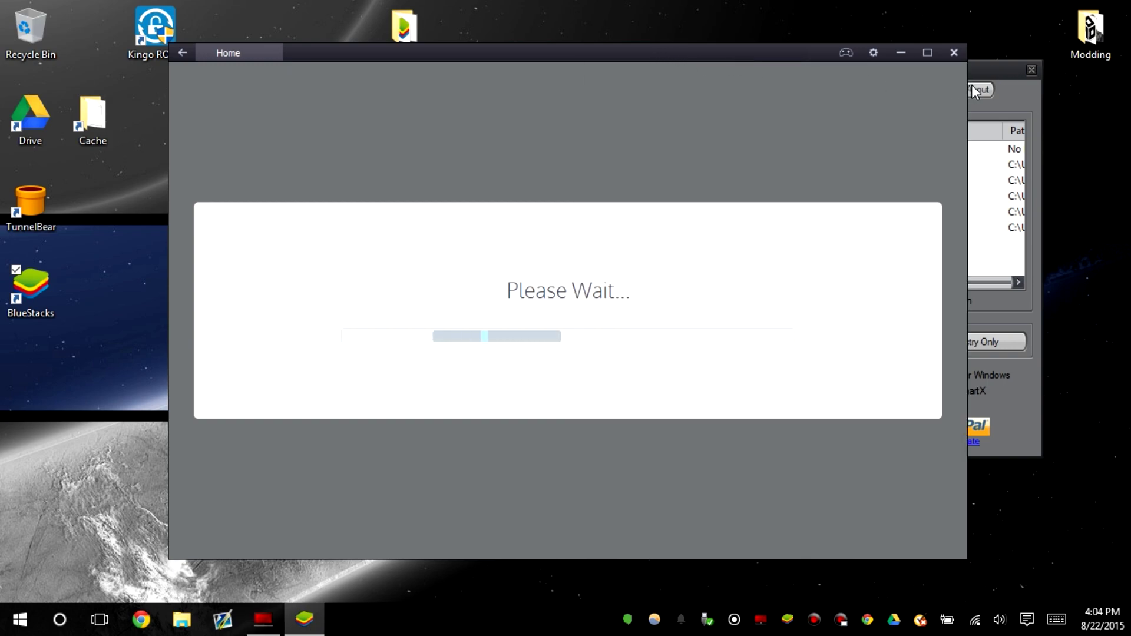
click(874, 53)
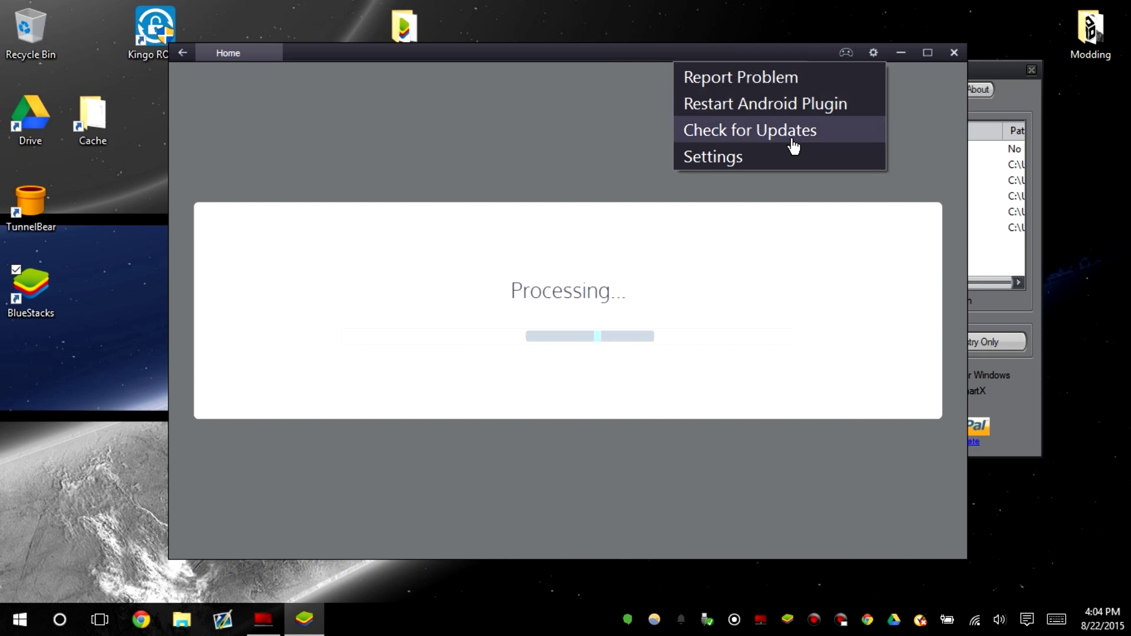
click(588, 61)
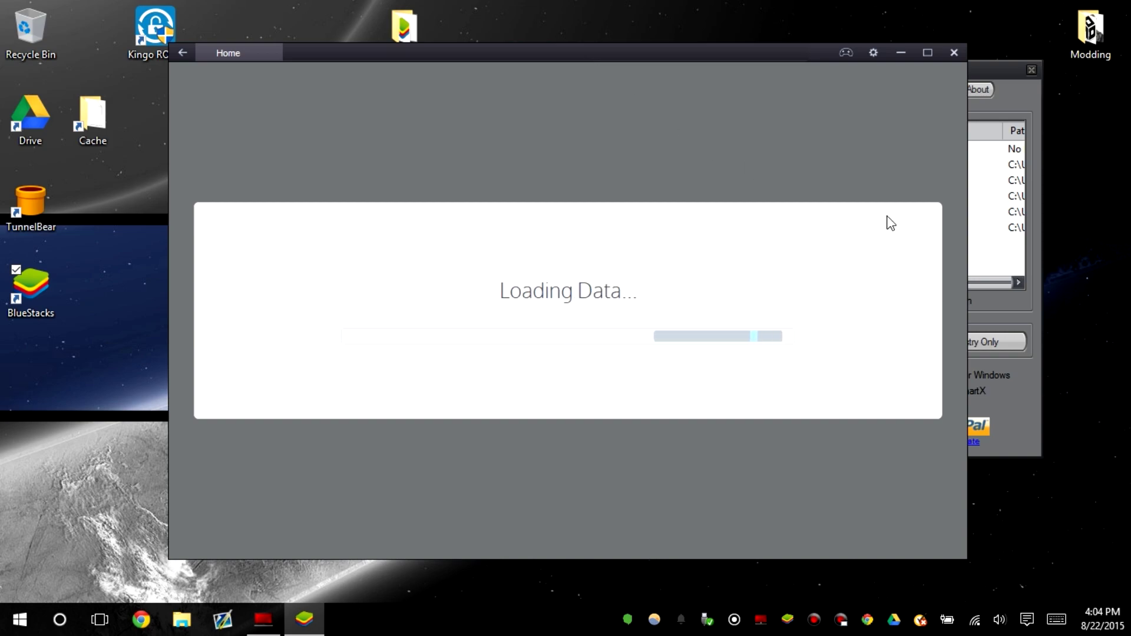
click(1028, 290)
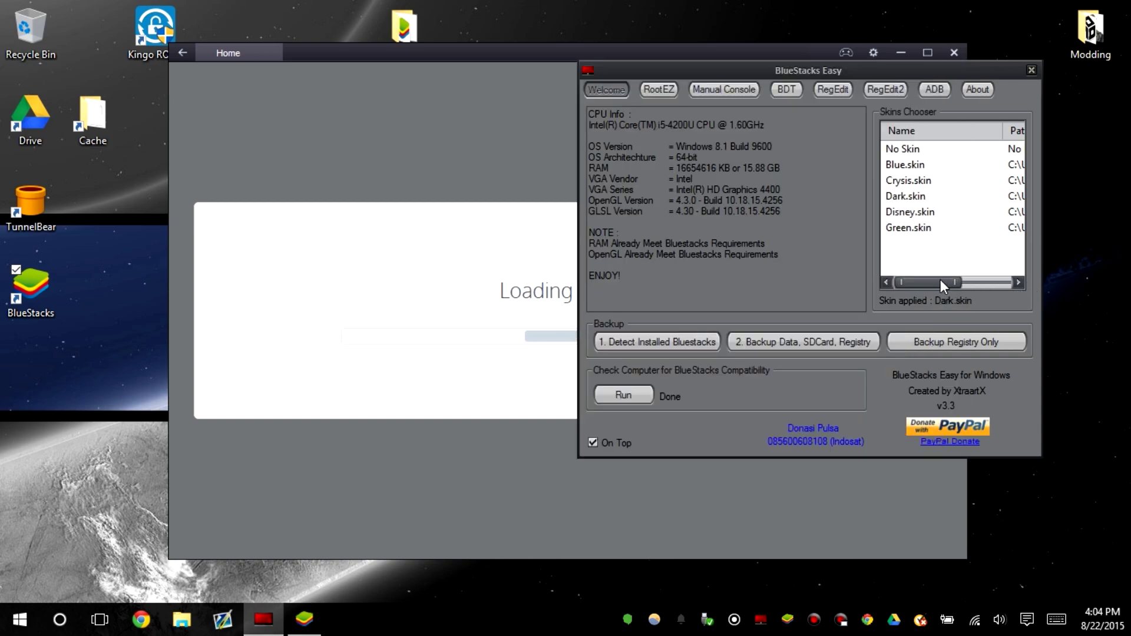
mouse_move(940, 280)
mouse_down()
mouse_move(999, 281)
mouse_move(930, 283)
mouse_up()
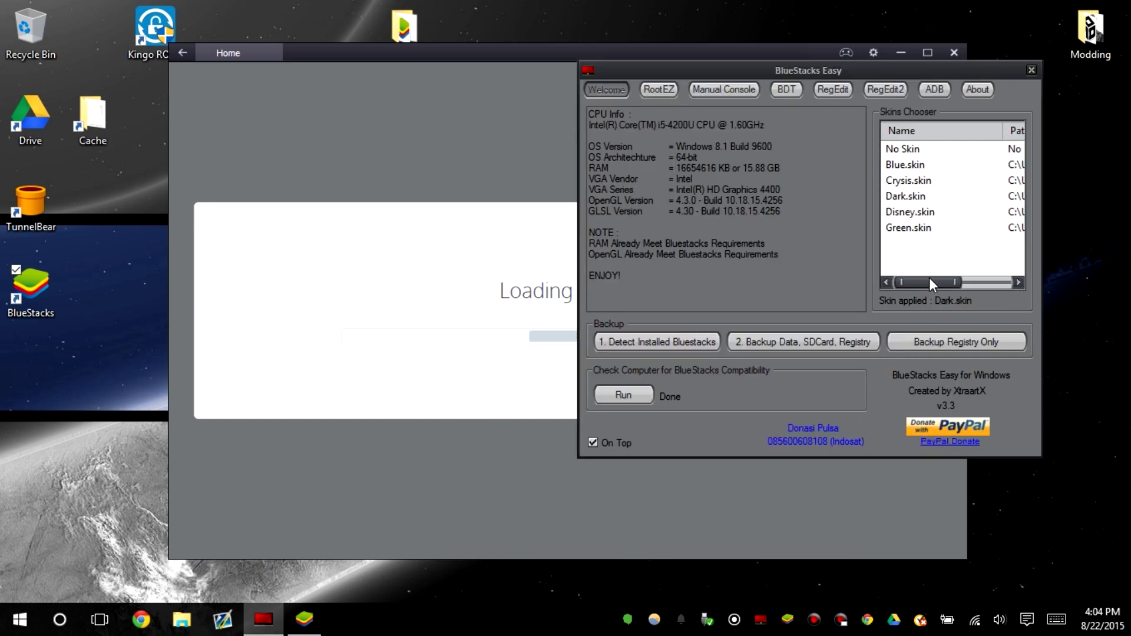
click(520, 57)
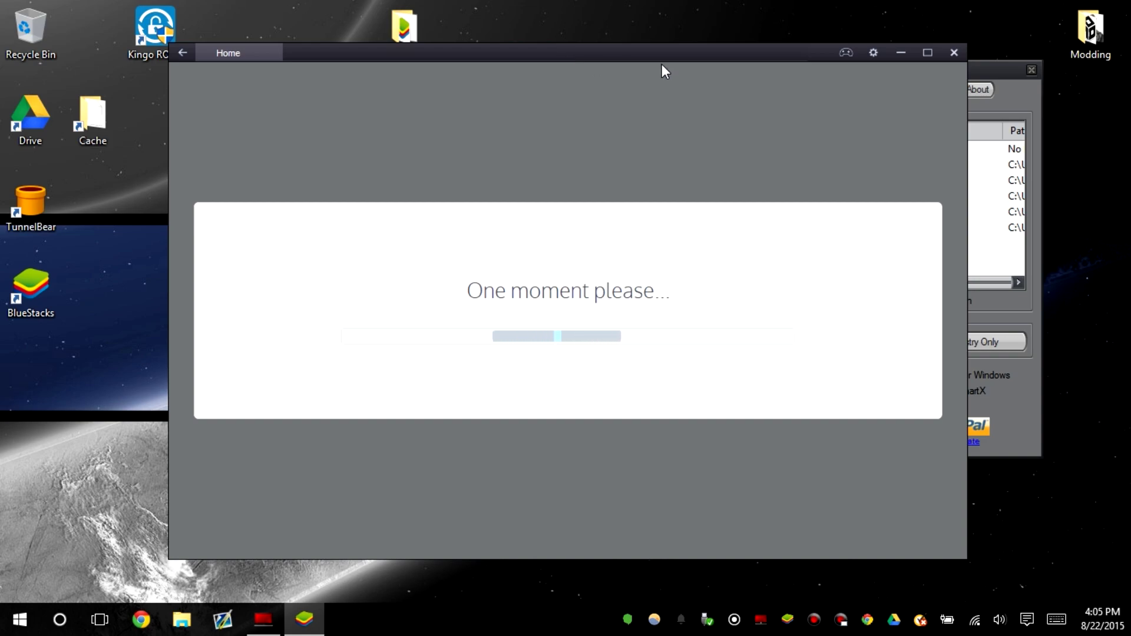
click(954, 53)
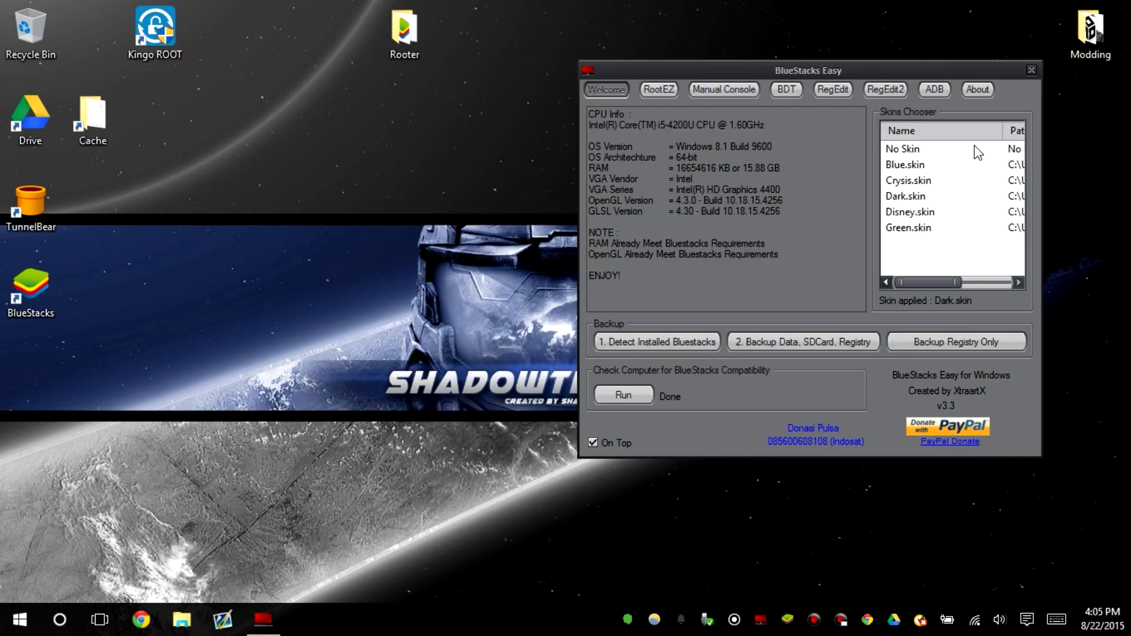
Close the BlueStacks Easy tool and launch BlueStacks from the desktop
click(1031, 70)
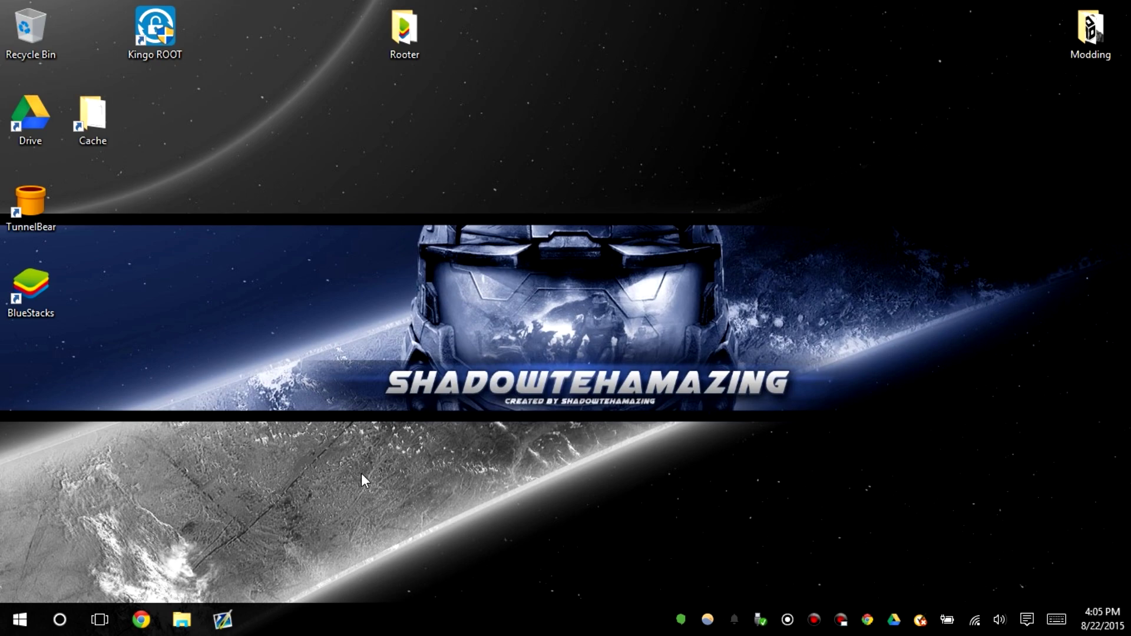
double_click(43, 319)
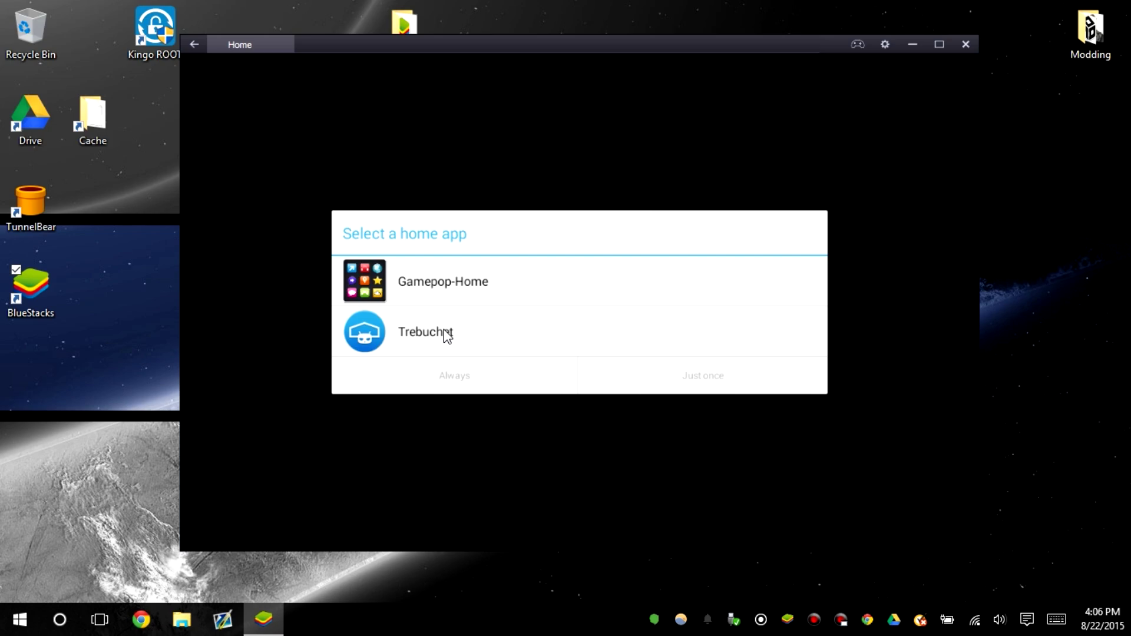
Make Trebuchet the permanent home app and dismiss its welcome tips
click(451, 342)
click(442, 384)
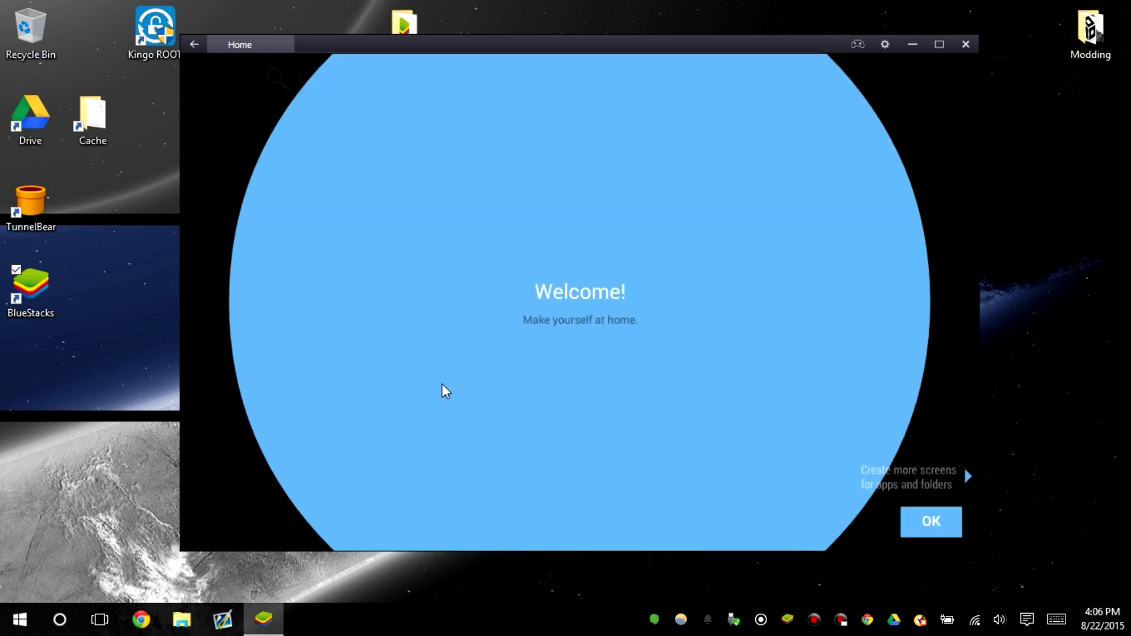
click(940, 519)
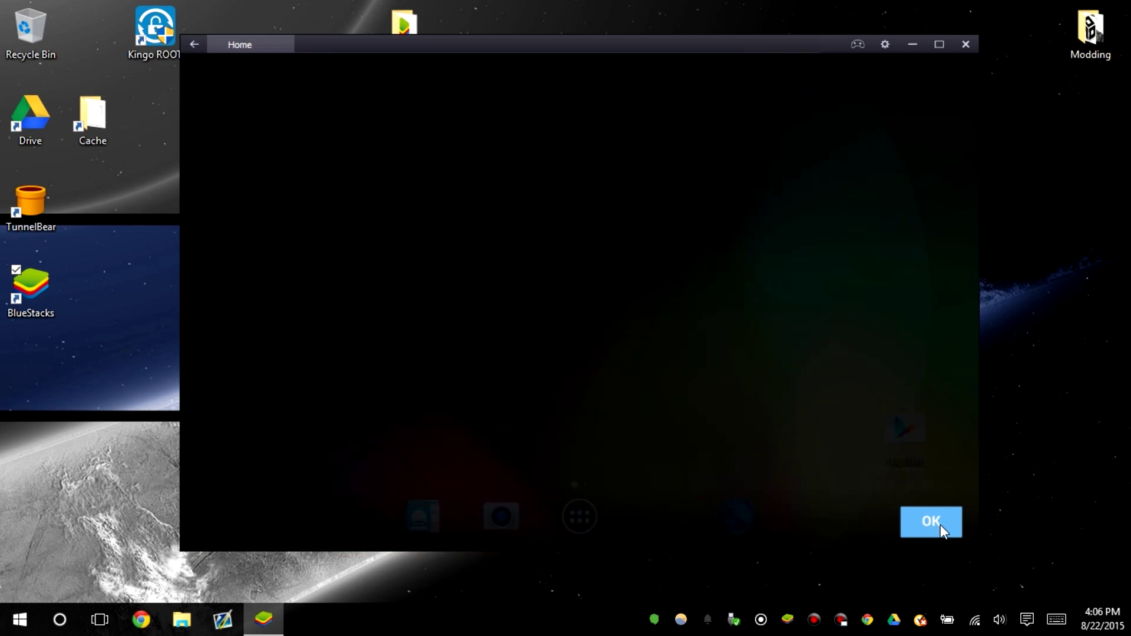
click(937, 523)
Open Root Checker from the app list and accept both Google location requests
click(579, 516)
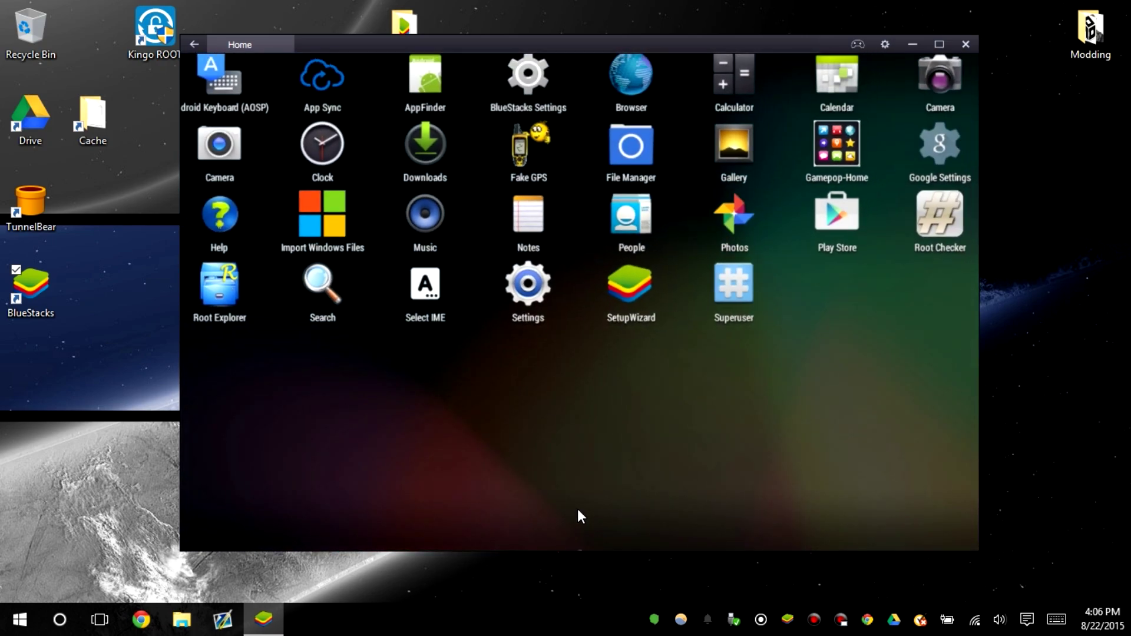
click(904, 519)
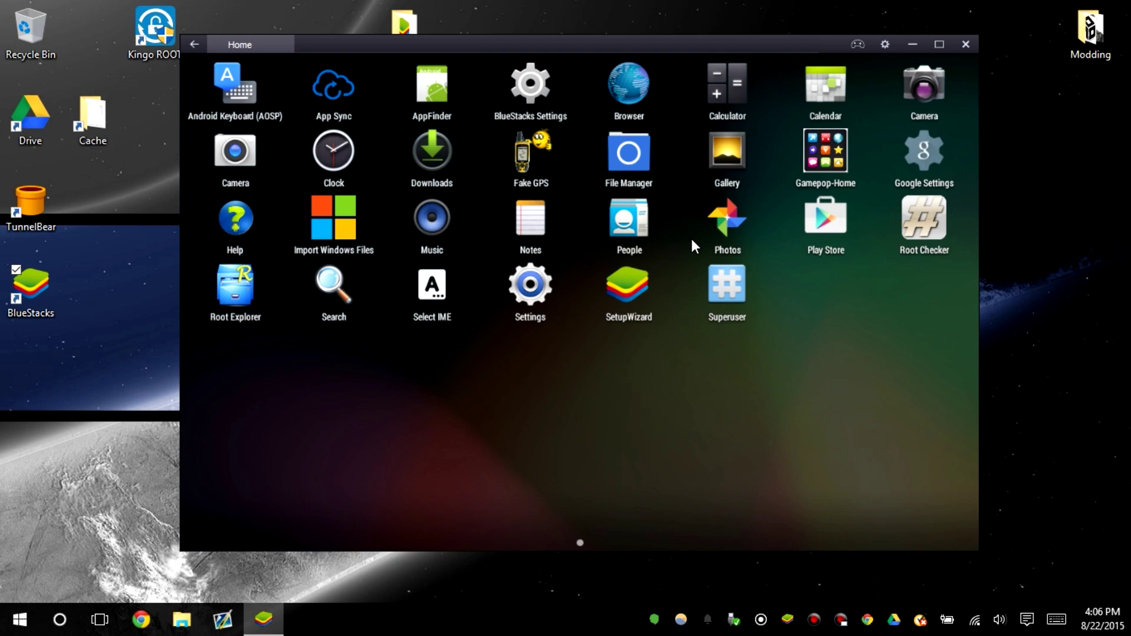
click(926, 216)
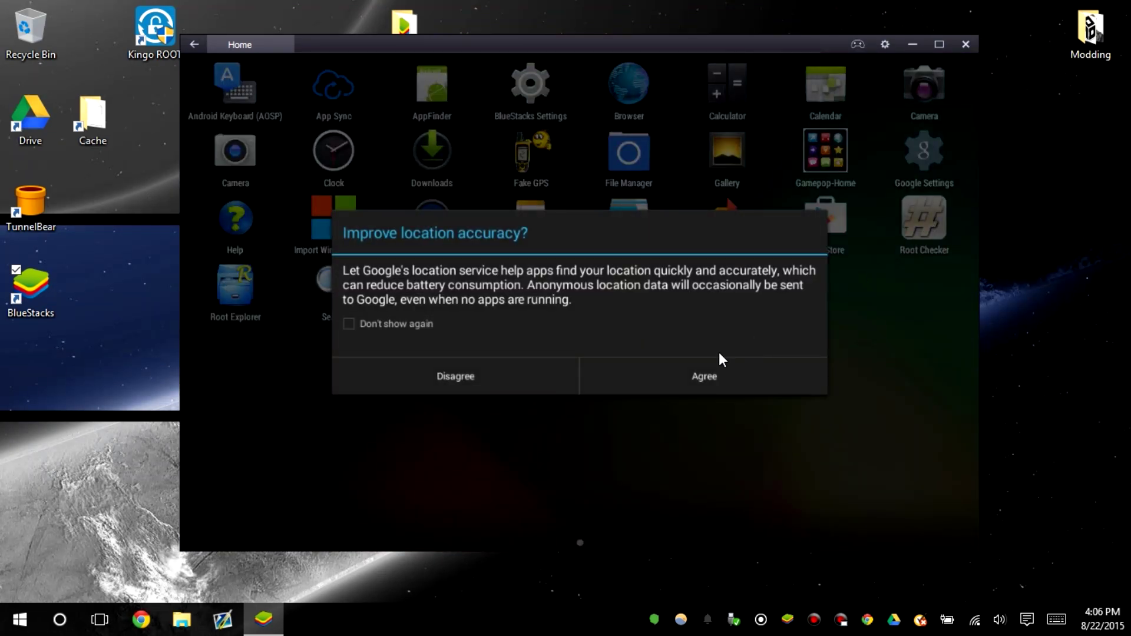
click(608, 380)
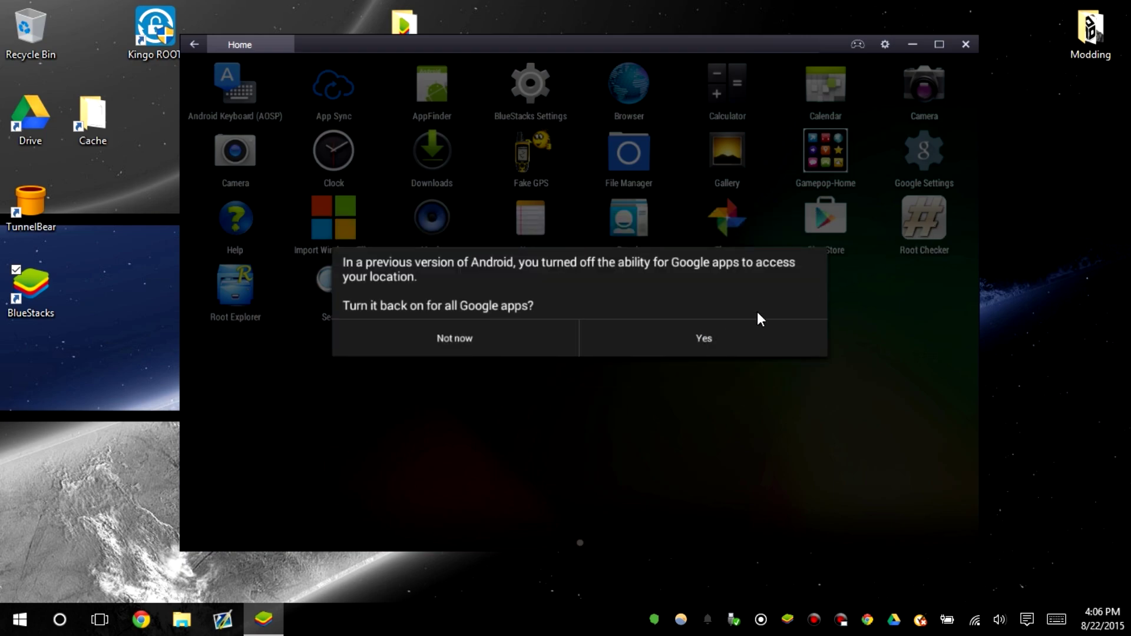
click(760, 335)
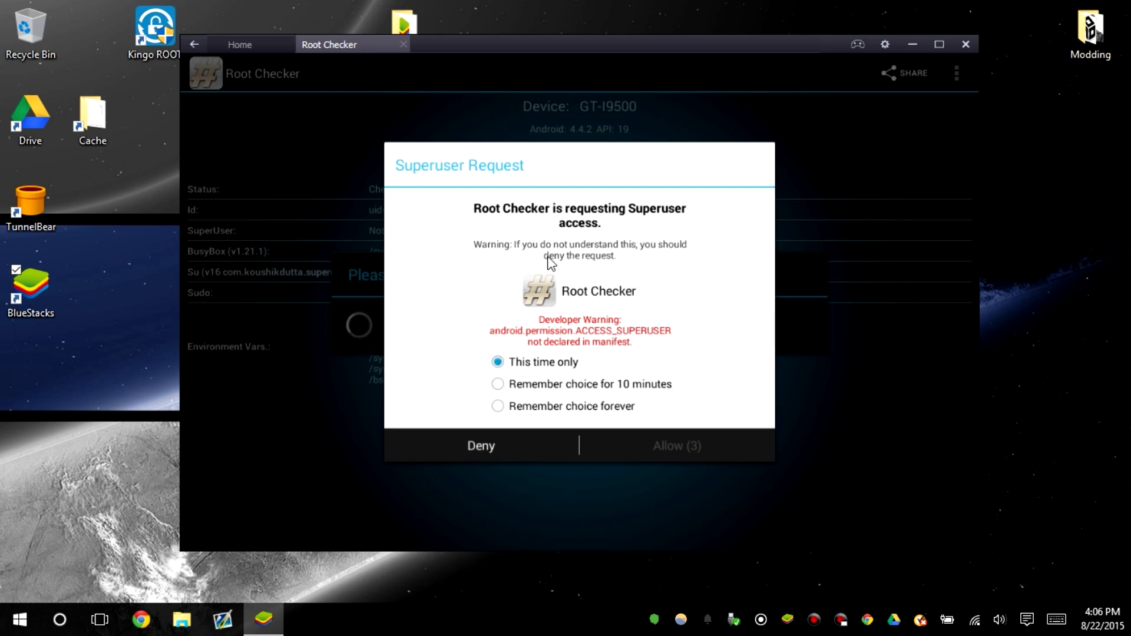
Permanently allow Root Checker superuser access to check the root status, and return to the Android home screen
click(530, 412)
click(659, 446)
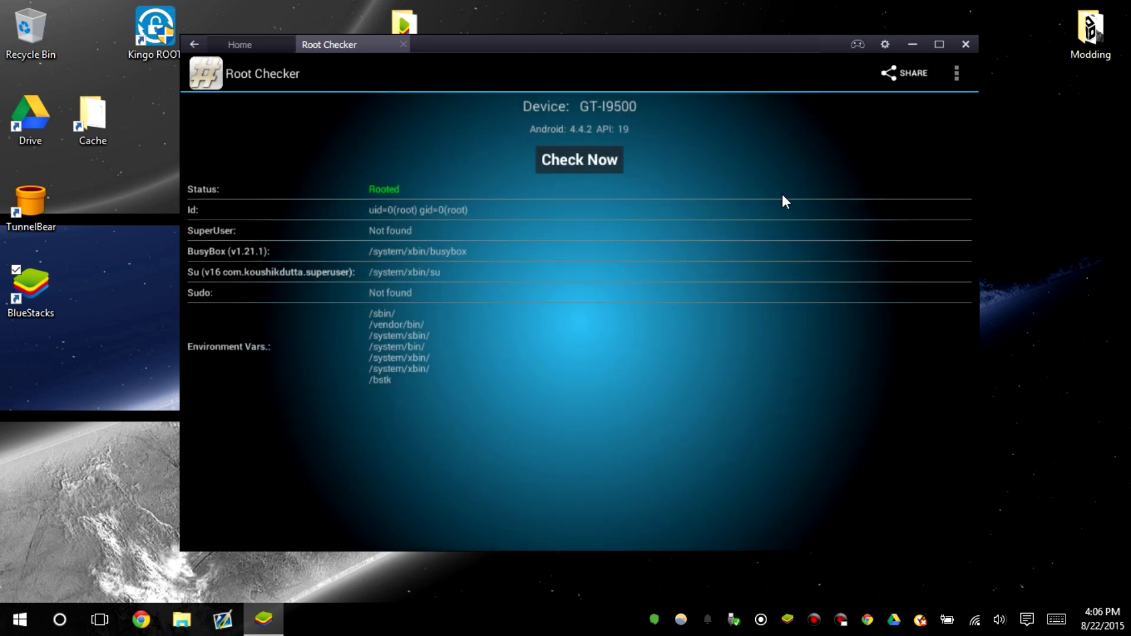
click(402, 44)
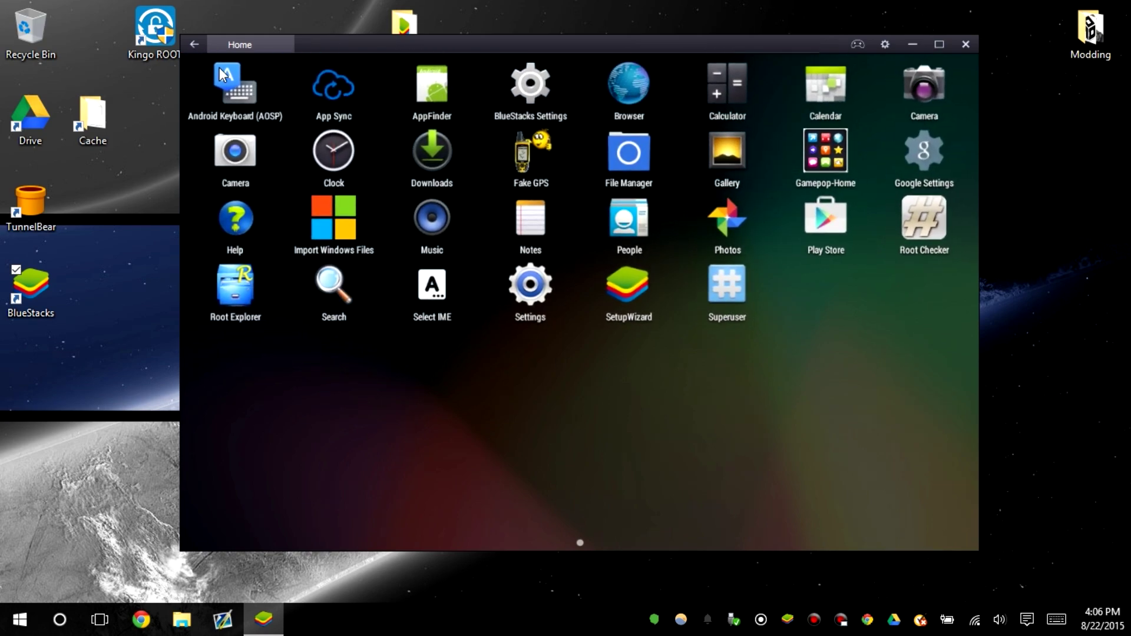
click(191, 44)
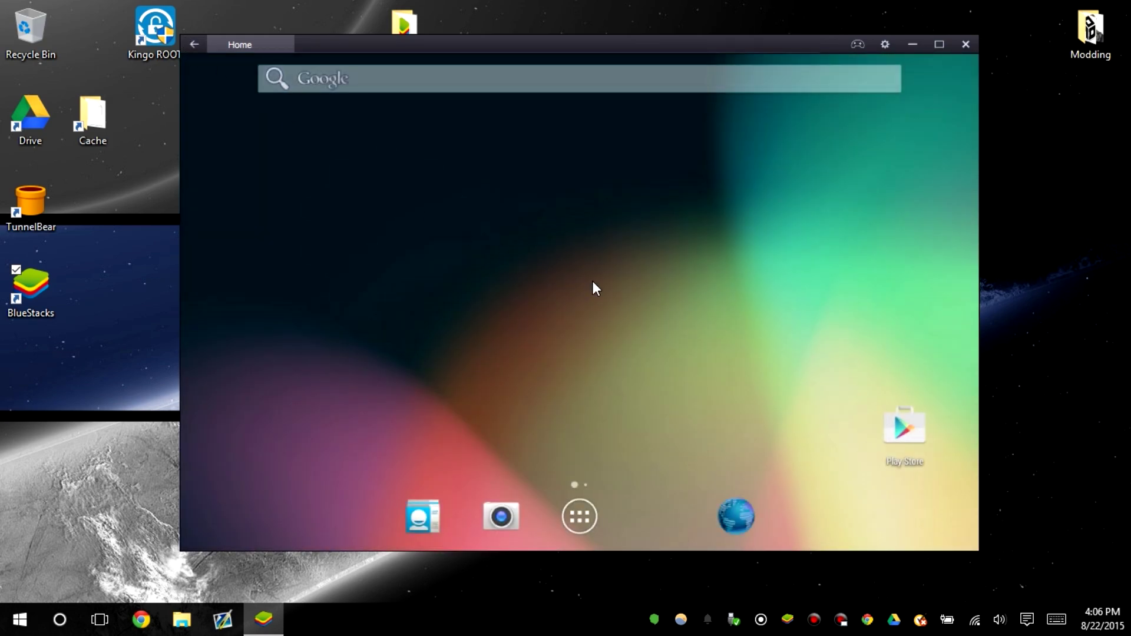